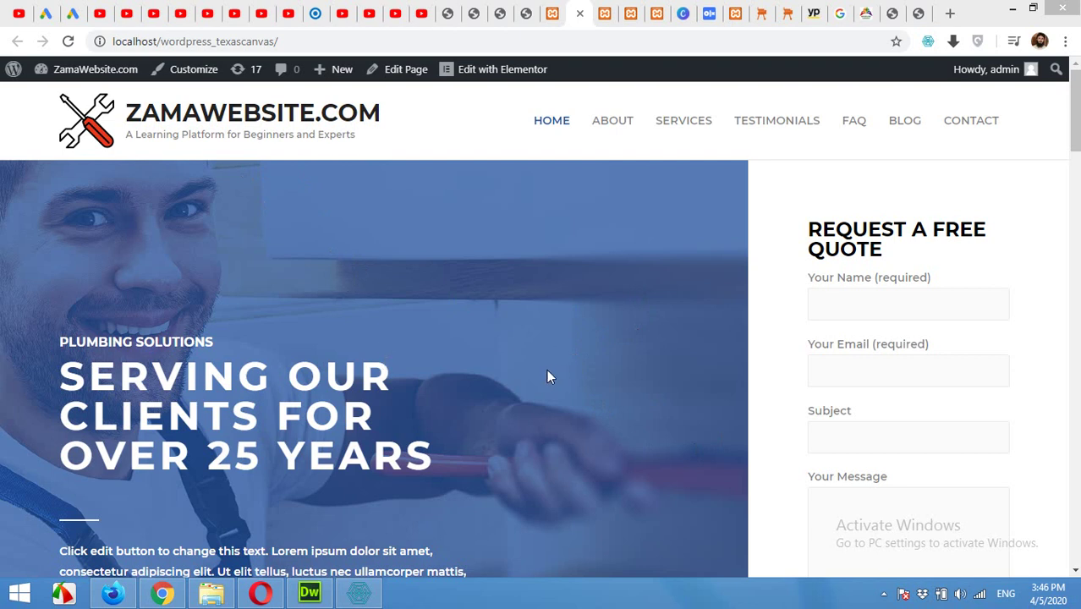
Review the default 404 page's URL slug and message, then view the custom 404 preview.
{"action": "left_click", "coordinate": [604, 14]}
{"action": "left_click_drag", "start_coordinate": [278, 41], "coordinate": [356, 38]}
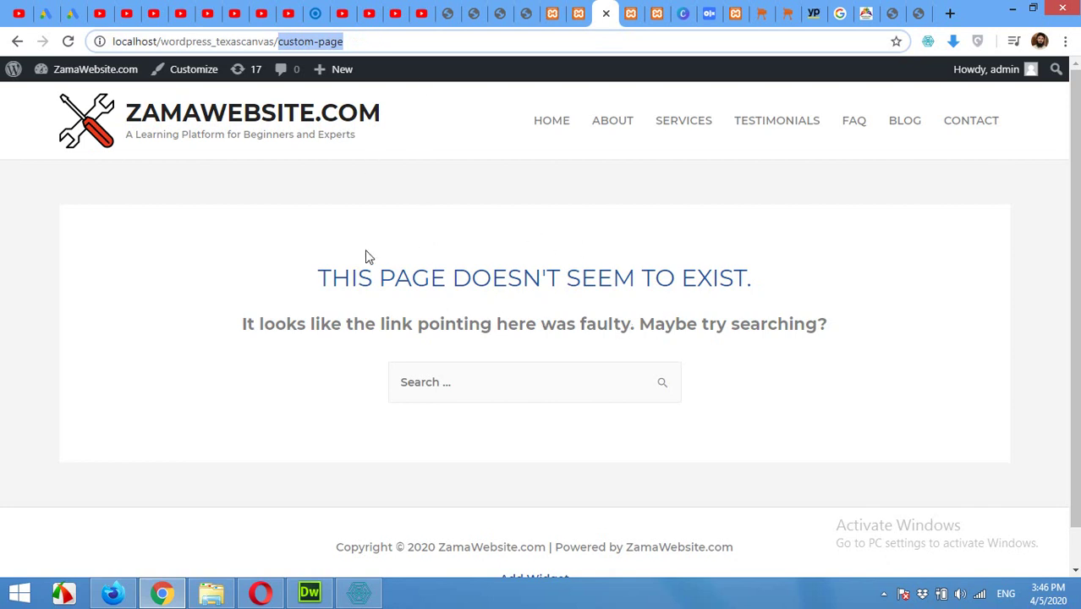
{"action": "left_click", "coordinate": [290, 272]}
{"action": "left_click_drag", "start_coordinate": [317, 284], "coordinate": [835, 336]}
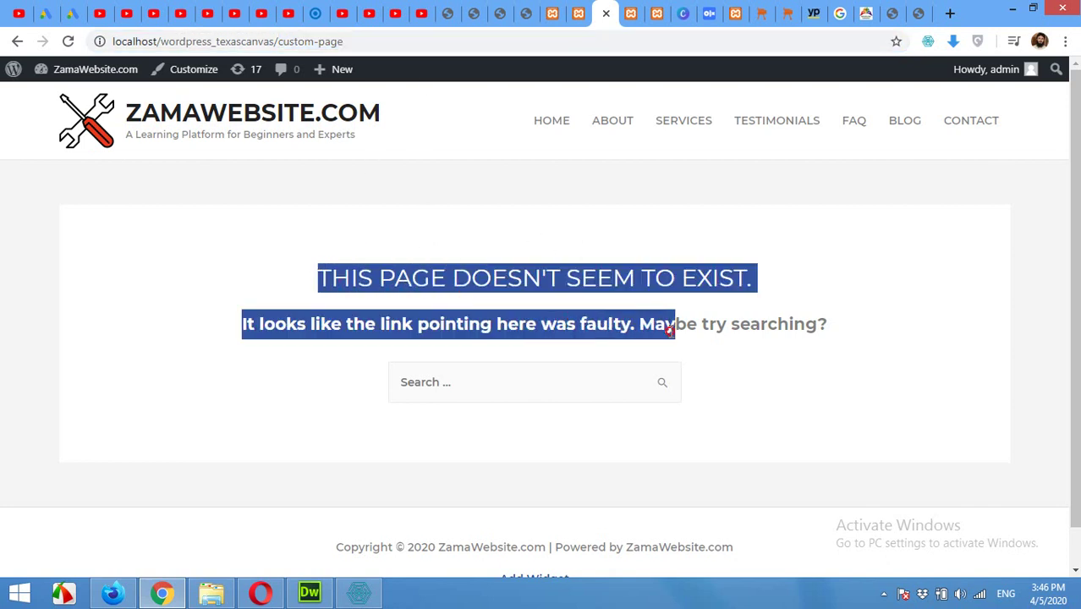
{"action": "left_click", "coordinate": [545, 333]}
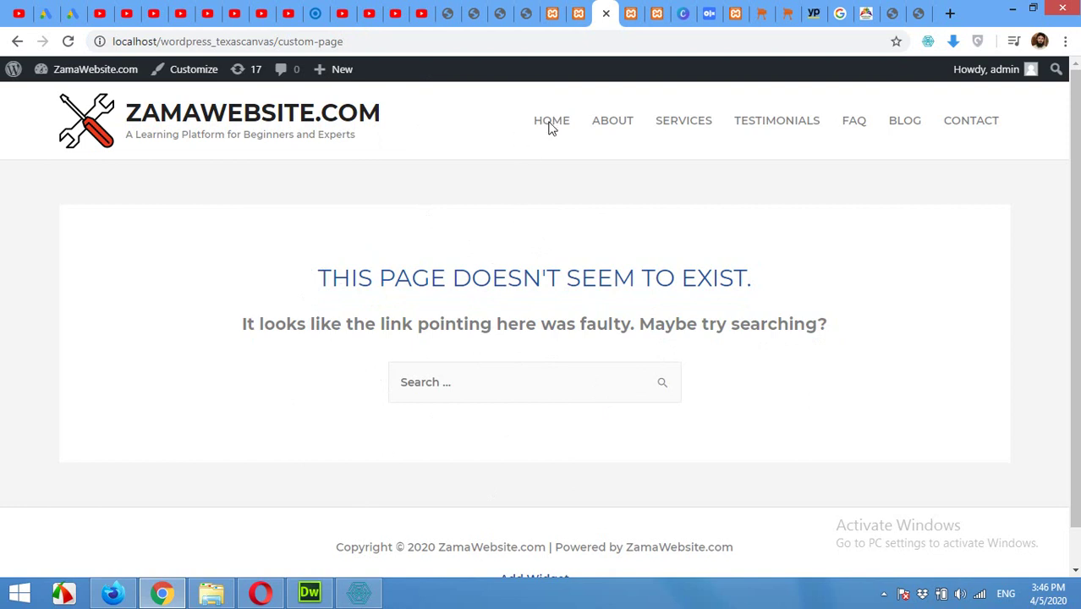
{"action": "left_click", "coordinate": [641, 12]}
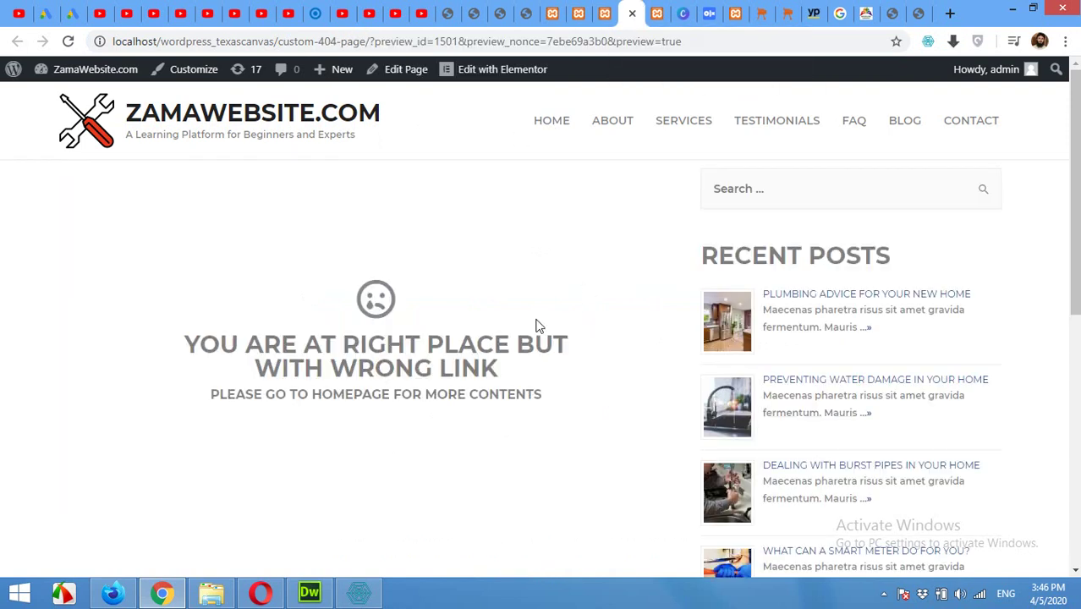
Close the extra preview tab and switch between the custom preview and default 404 page.
{"action": "left_click", "coordinate": [631, 13]}
{"action": "key", "text": "ctrl+Tab"}
{"action": "key", "text": "ctrl+shift+Tab"}
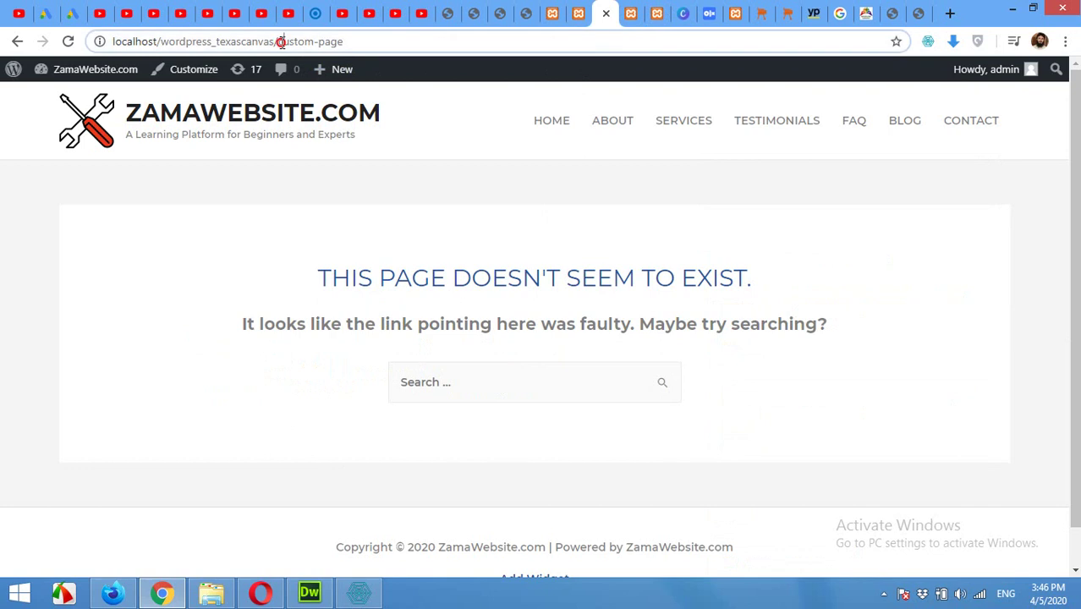
Change the URL slug to kkjkj and compare its 404 screen with the custom preview.
{"action": "left_click_drag", "start_coordinate": [280, 42], "coordinate": [354, 39]}
{"action": "key", "text": "BackSpace"}
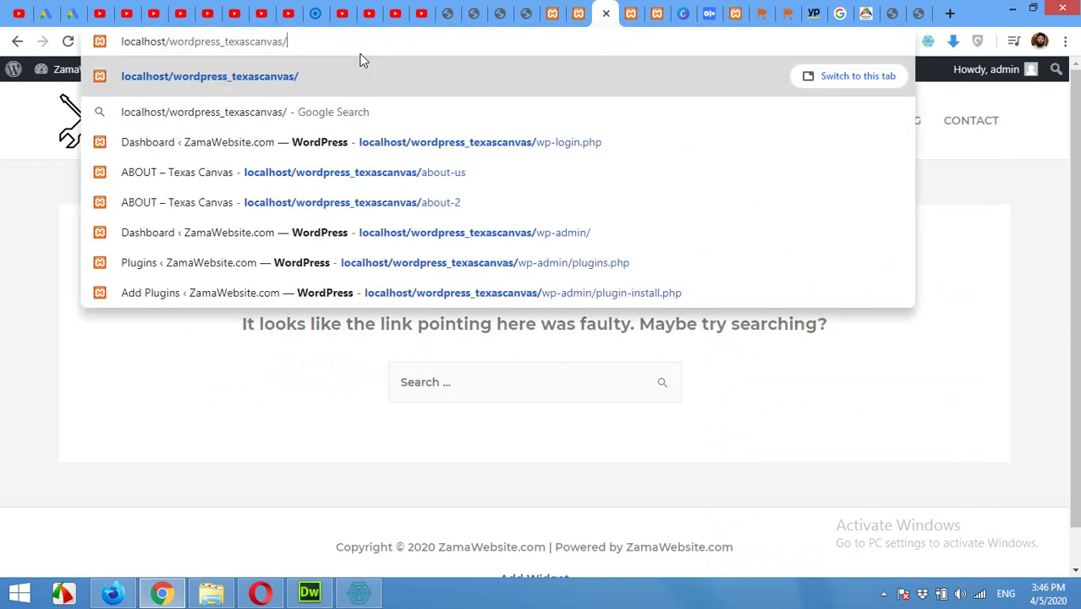
{"action": "type", "text": "kkjkj"}
{"action": "key", "text": "Return"}
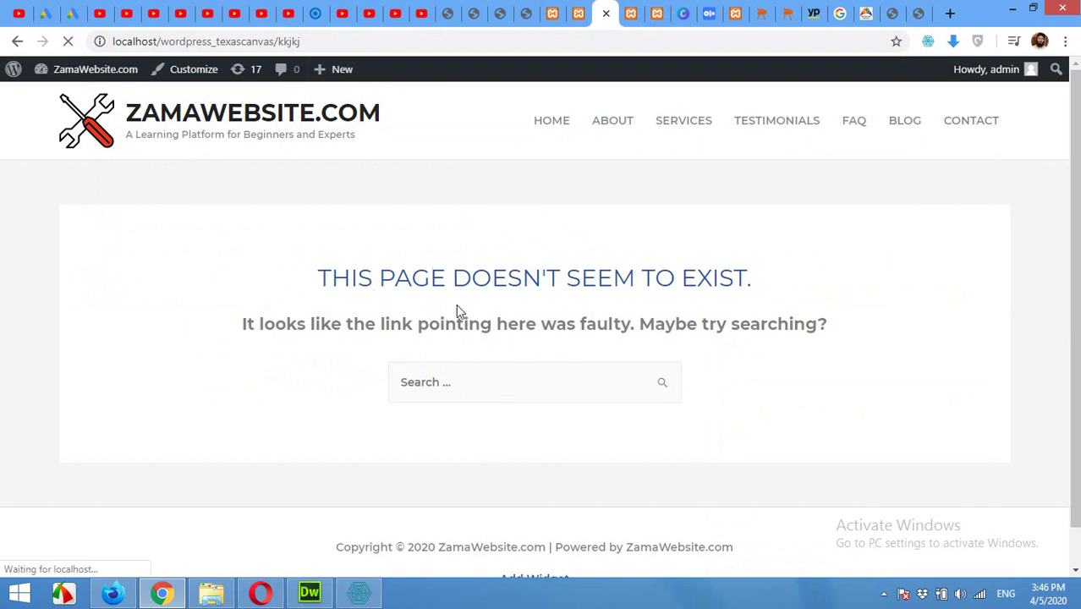
{"action": "left_click", "coordinate": [630, 13]}
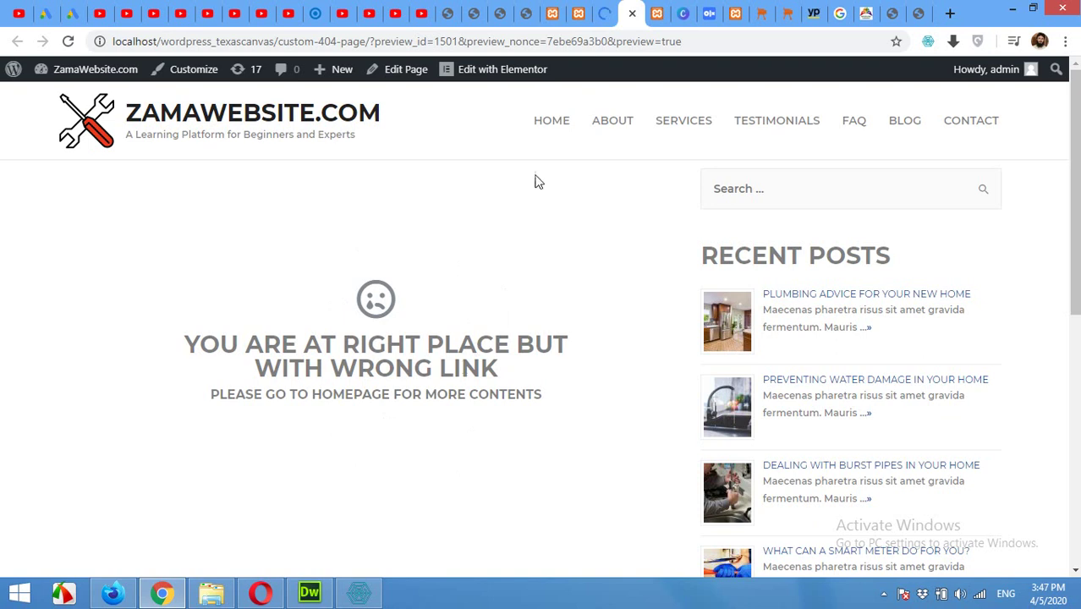
{"action": "left_click", "coordinate": [602, 14]}
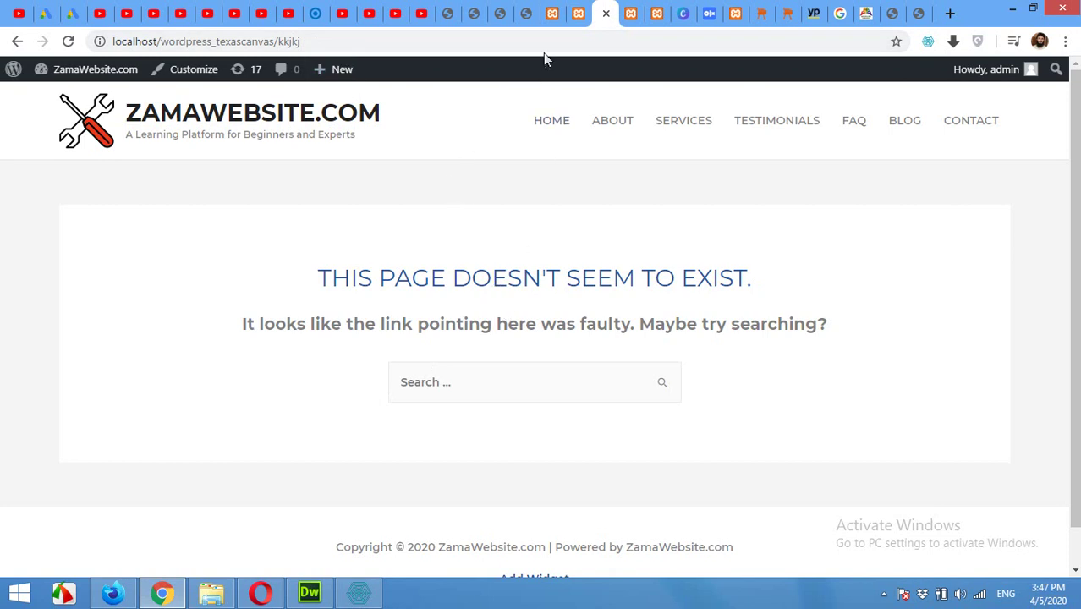
Search plugins for 'custom 404', then install and activate the 404page plugin.
{"action": "left_click", "coordinate": [554, 12]}
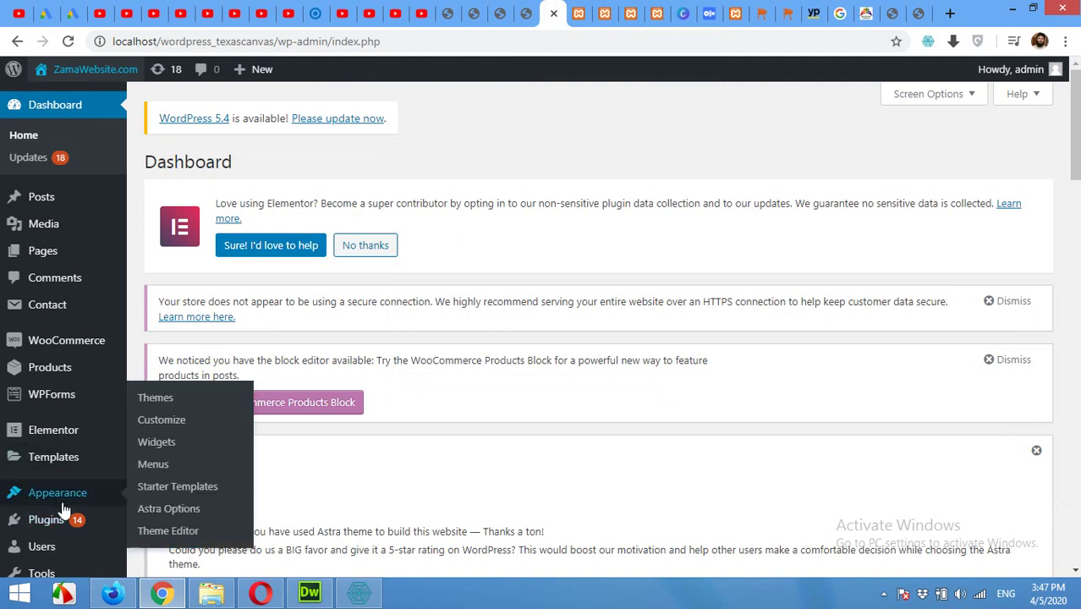
{"action": "mouse_move", "coordinate": [47, 519]}
{"action": "left_click", "coordinate": [157, 509]}
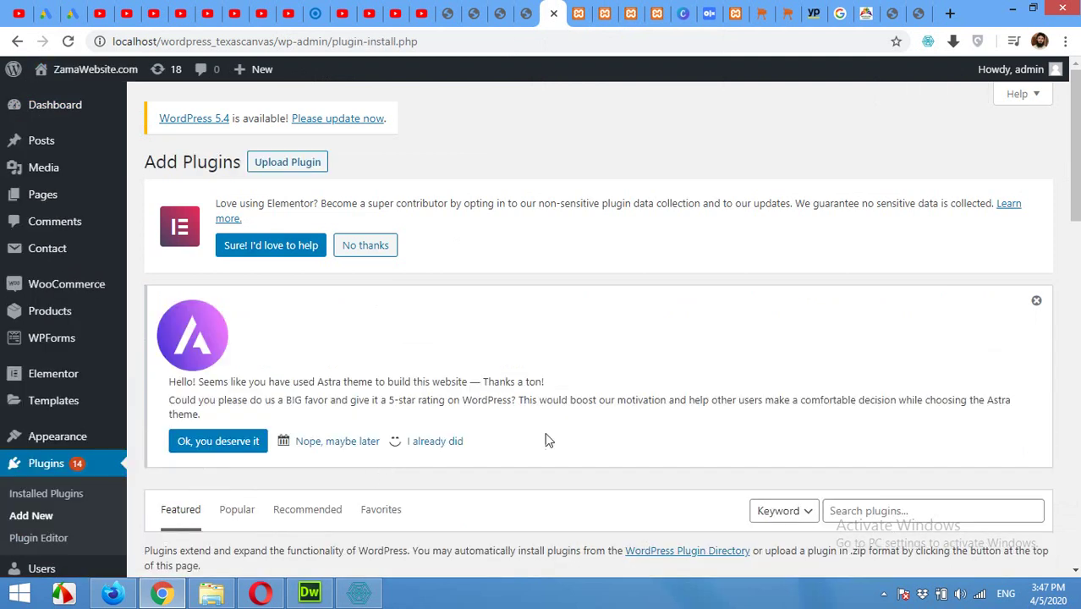
{"action": "scroll", "coordinate": [545, 435], "scroll_direction": "down", "scroll_amount": 3}
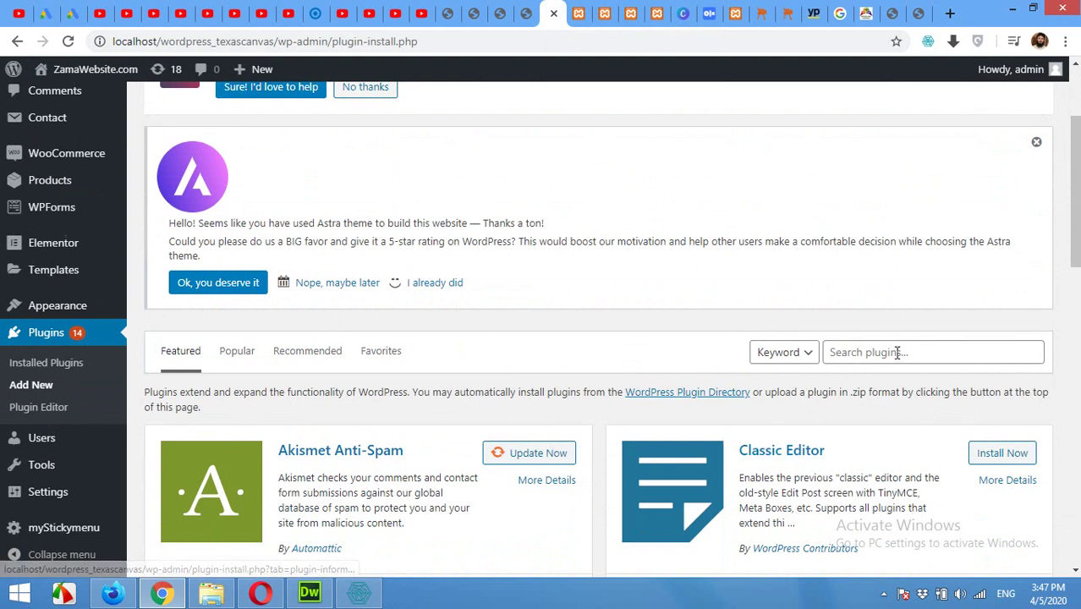
{"action": "left_click", "coordinate": [897, 353]}
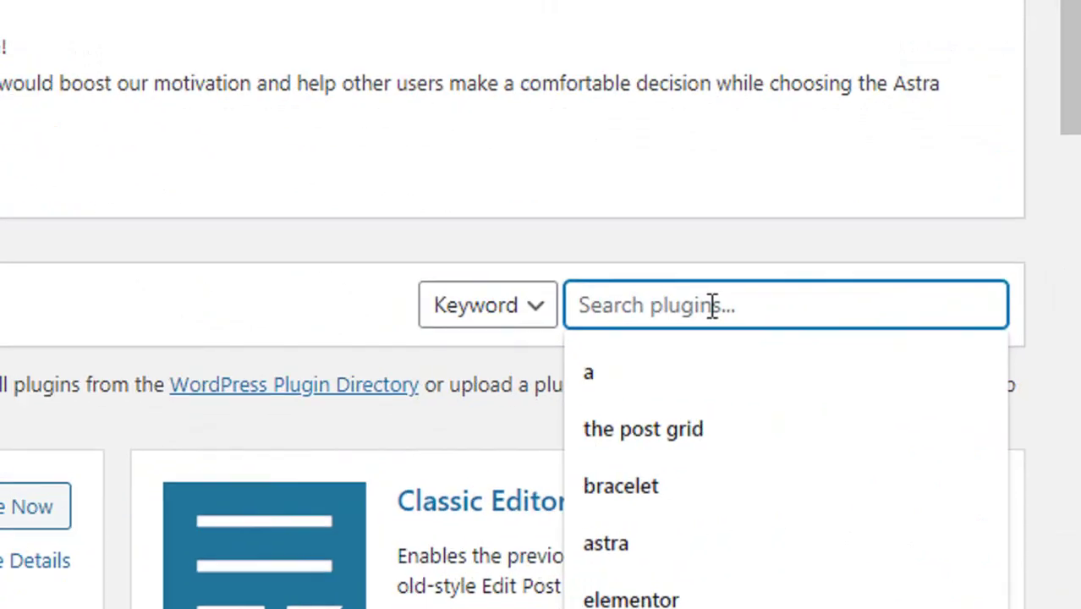
{"action": "type", "text": "custom 40"}
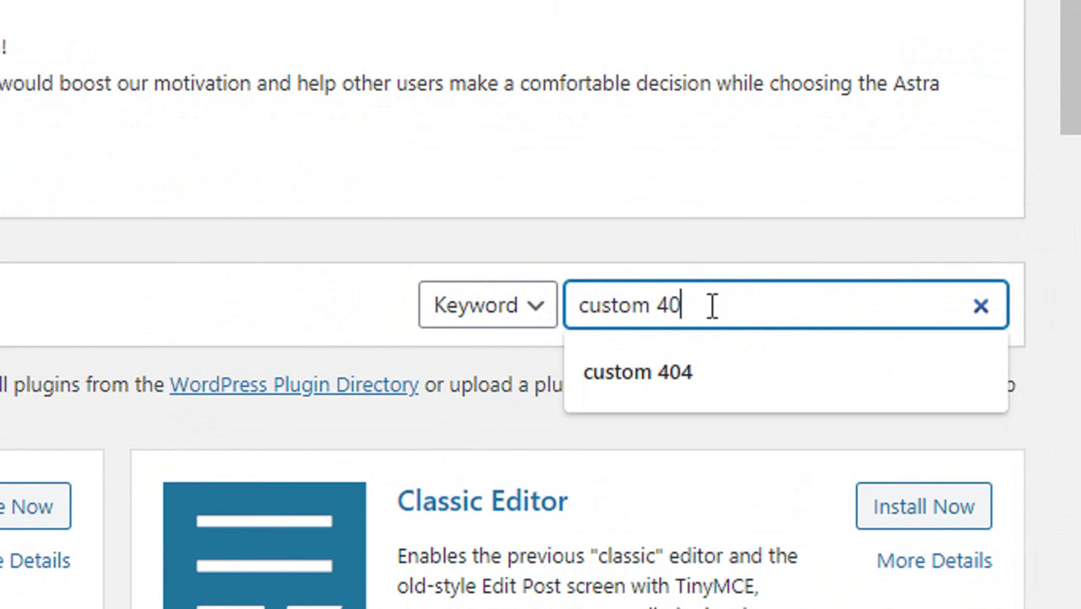
{"action": "type", "text": "4"}
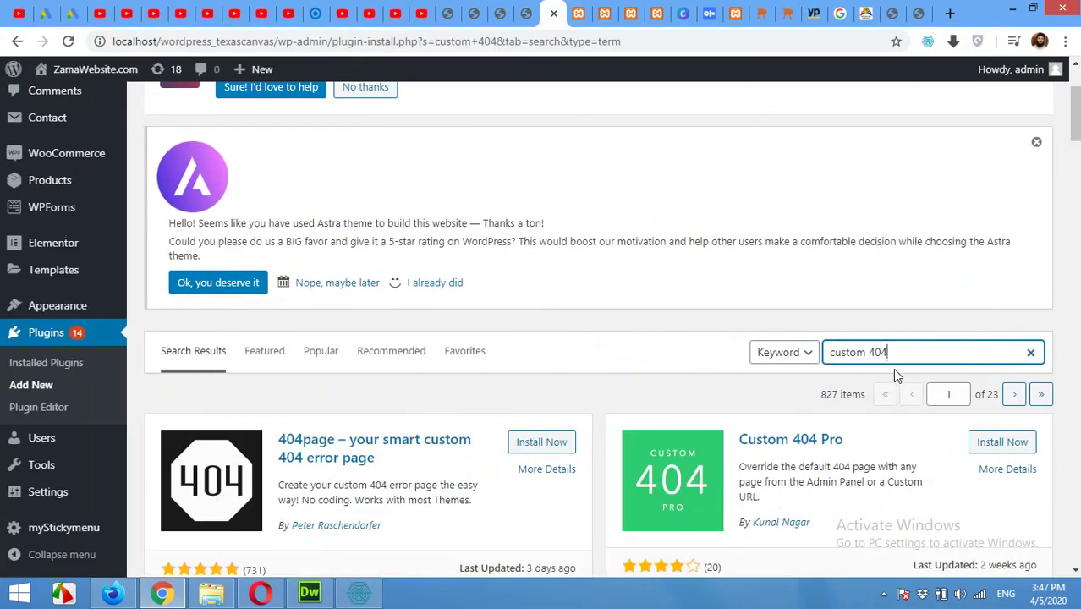
{"action": "scroll", "coordinate": [627, 358], "scroll_direction": "down", "scroll_amount": 1}
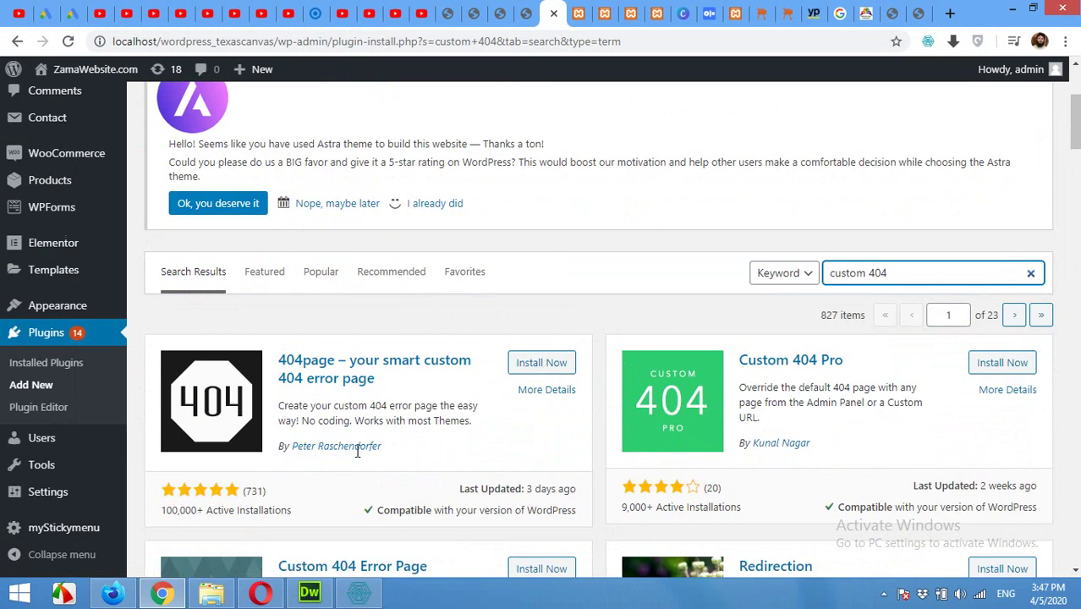
{"action": "left_click", "coordinate": [539, 364]}
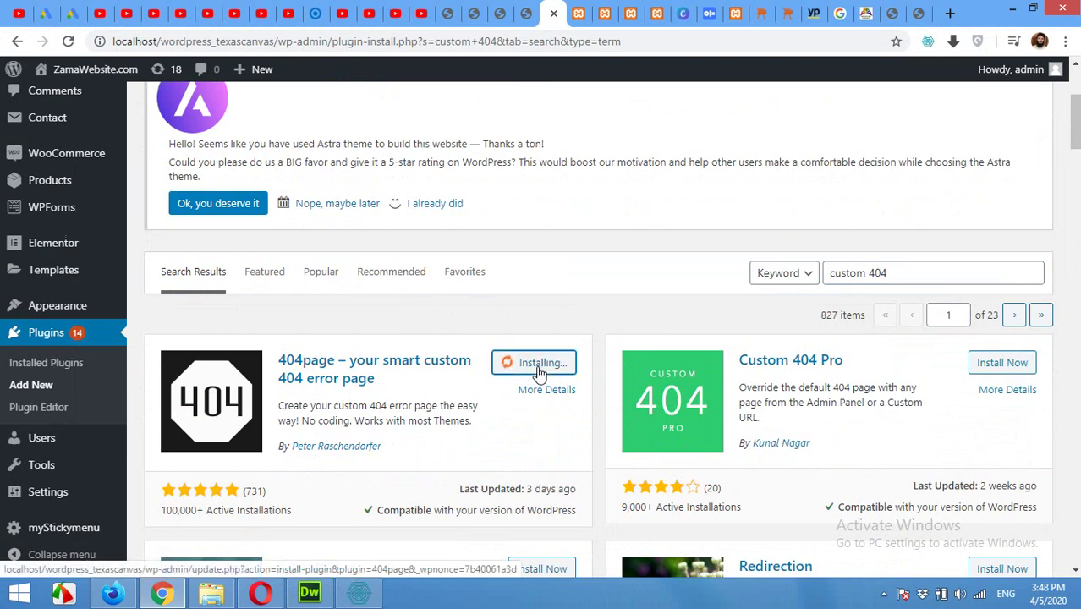
{"action": "left_click", "coordinate": [538, 365]}
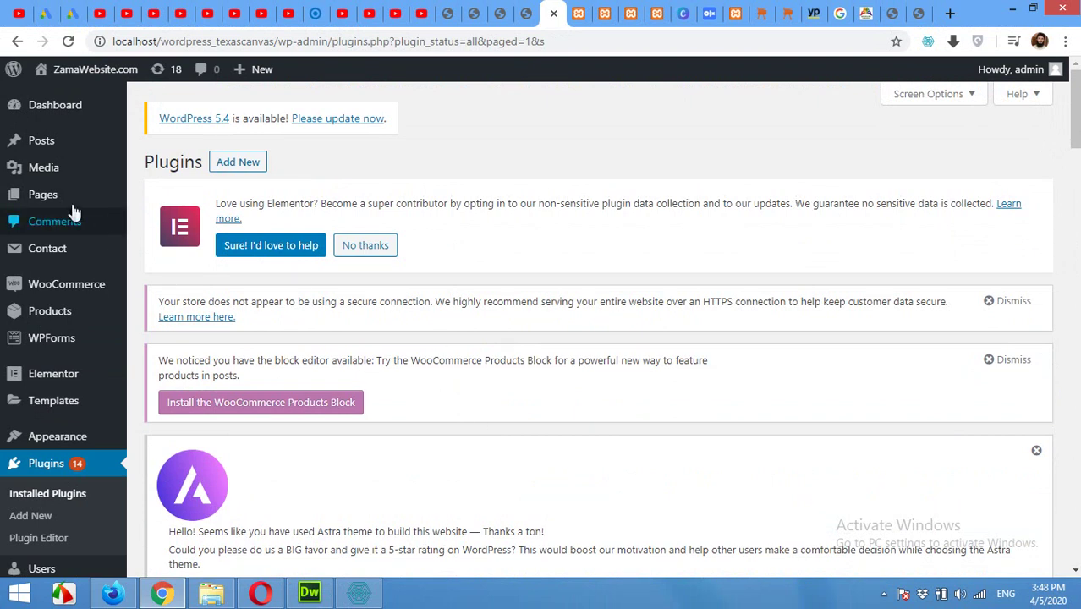
Publish a new empty page titled 'CUSTOM 404 NEW PAGE' and open it in Elementor.
{"action": "mouse_move", "coordinate": [42, 194]}
{"action": "right_click", "coordinate": [159, 219]}
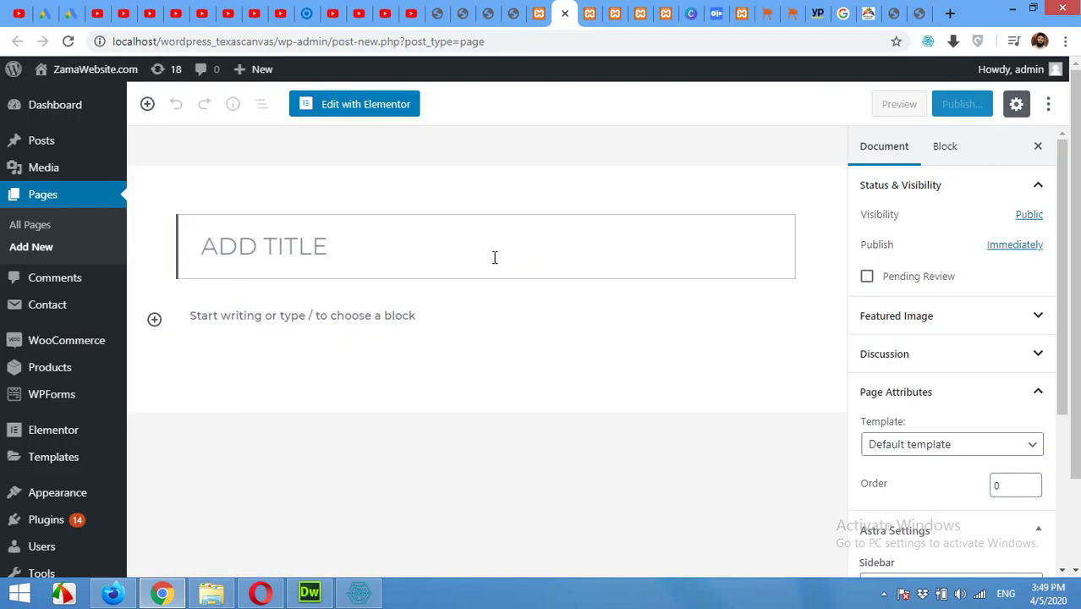
{"action": "type", "text": "CUSTOM 404 "}
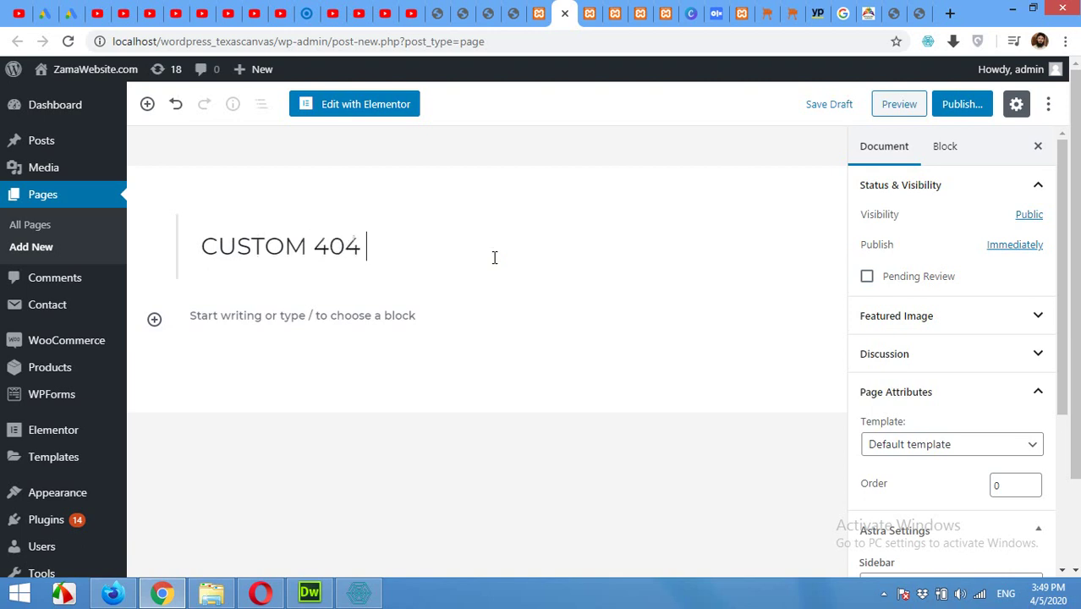
{"action": "type", "text": "NEW PAGE"}
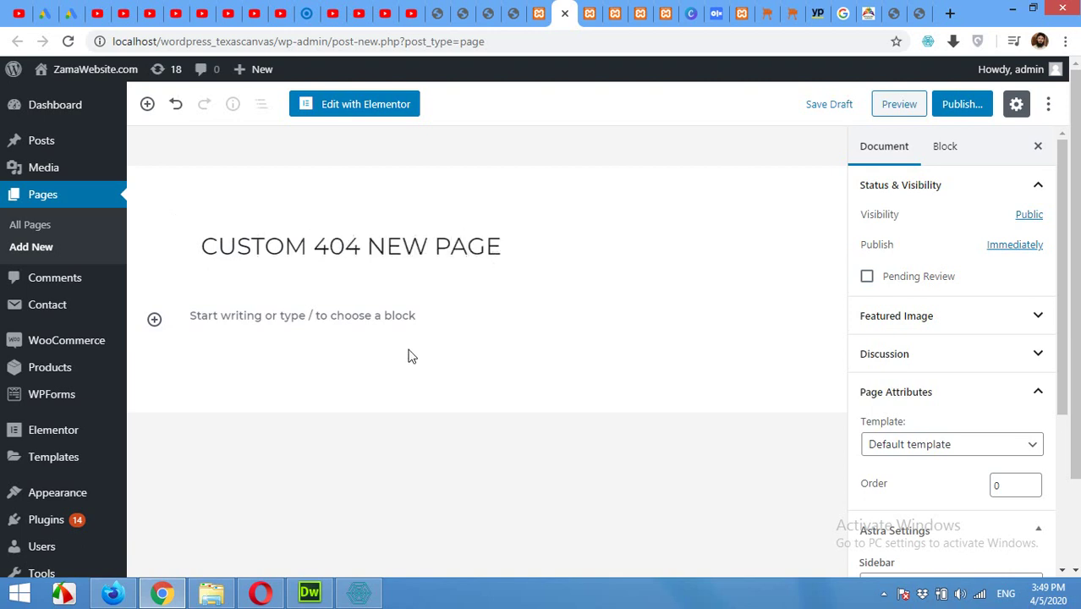
{"action": "left_click", "coordinate": [956, 110]}
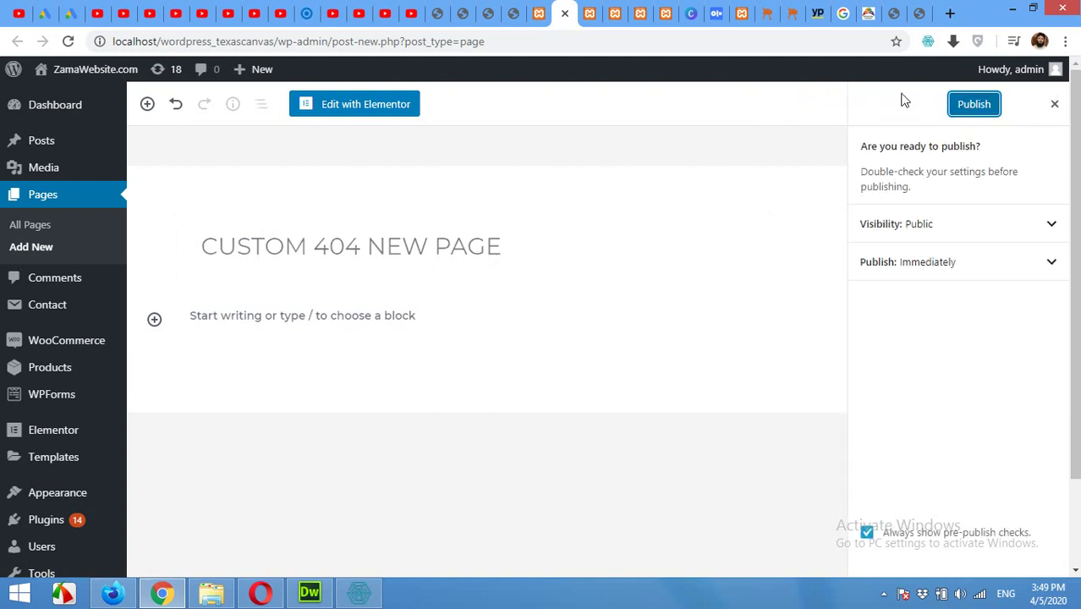
{"action": "left_click", "coordinate": [960, 104]}
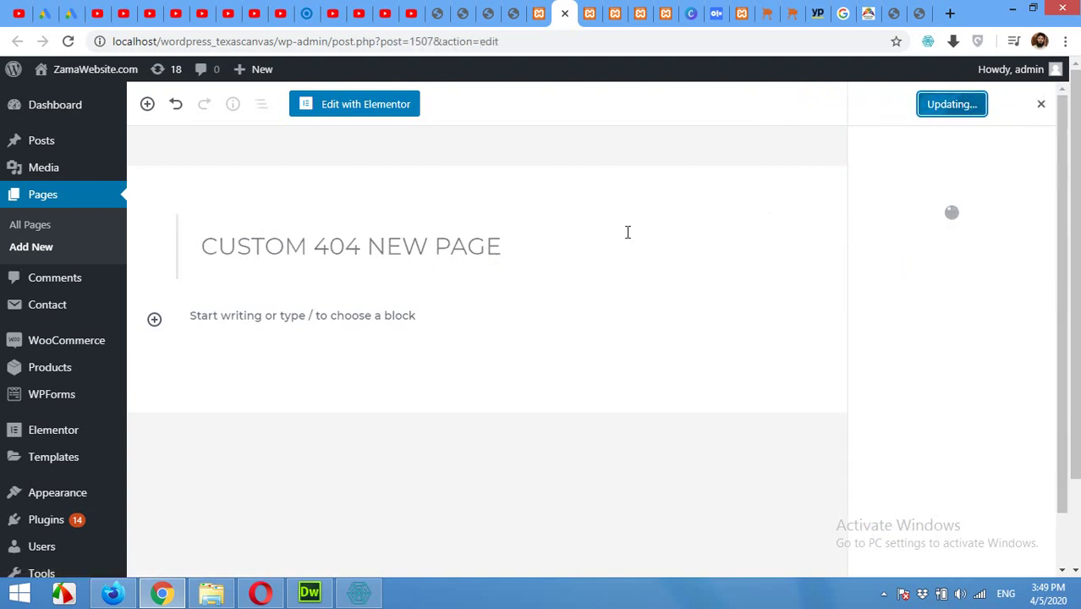
{"action": "left_click", "coordinate": [373, 107]}
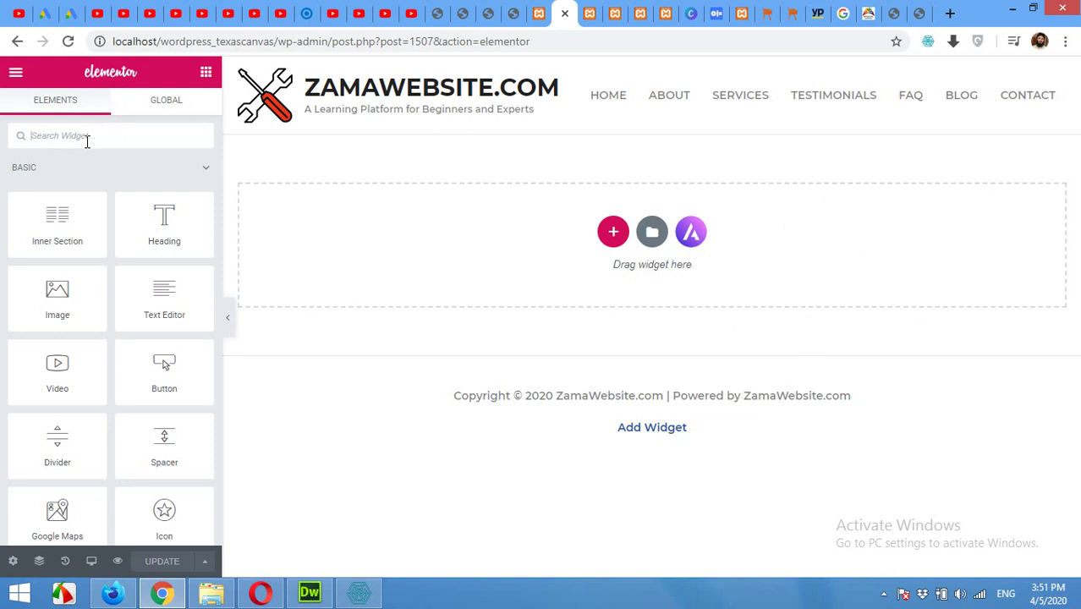
Add a two-column section and drop a Sidebar widget into its right column.
{"action": "type", "text": "side"}
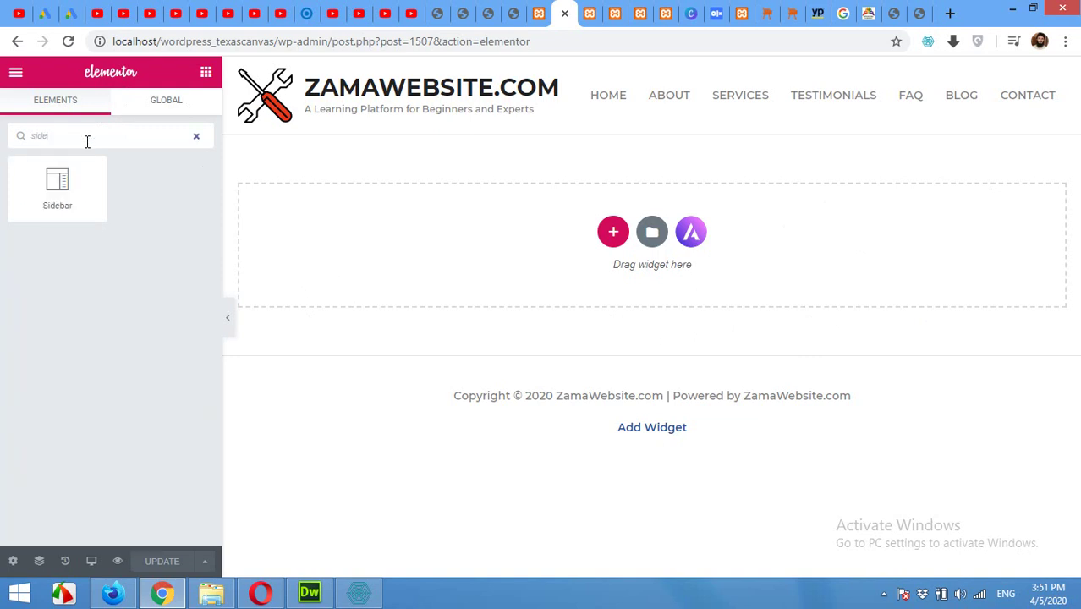
{"action": "type", "text": "bael"}
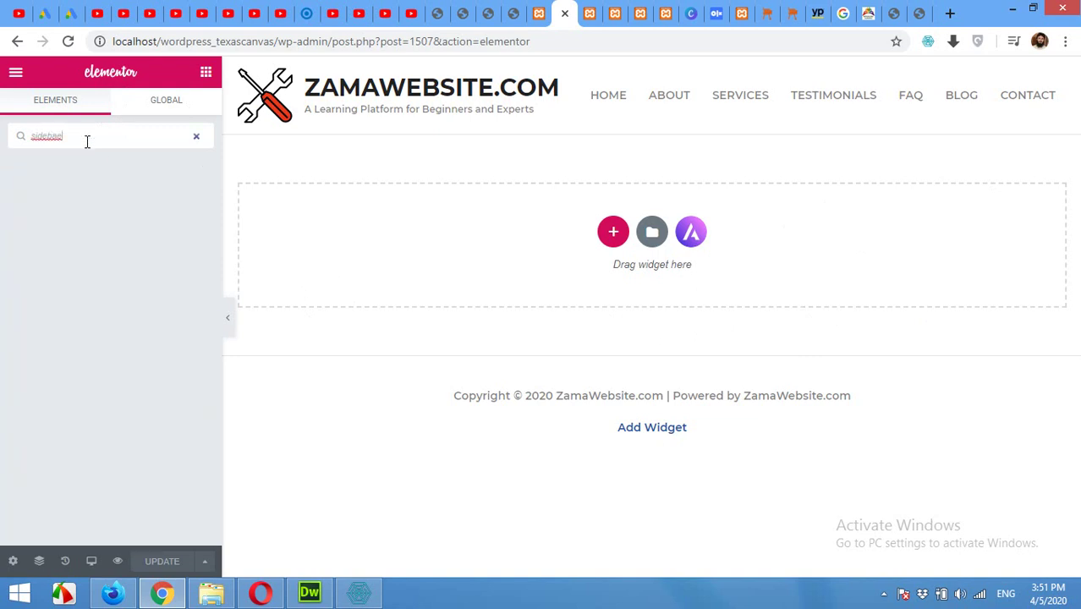
{"action": "key", "text": "BackSpace"}
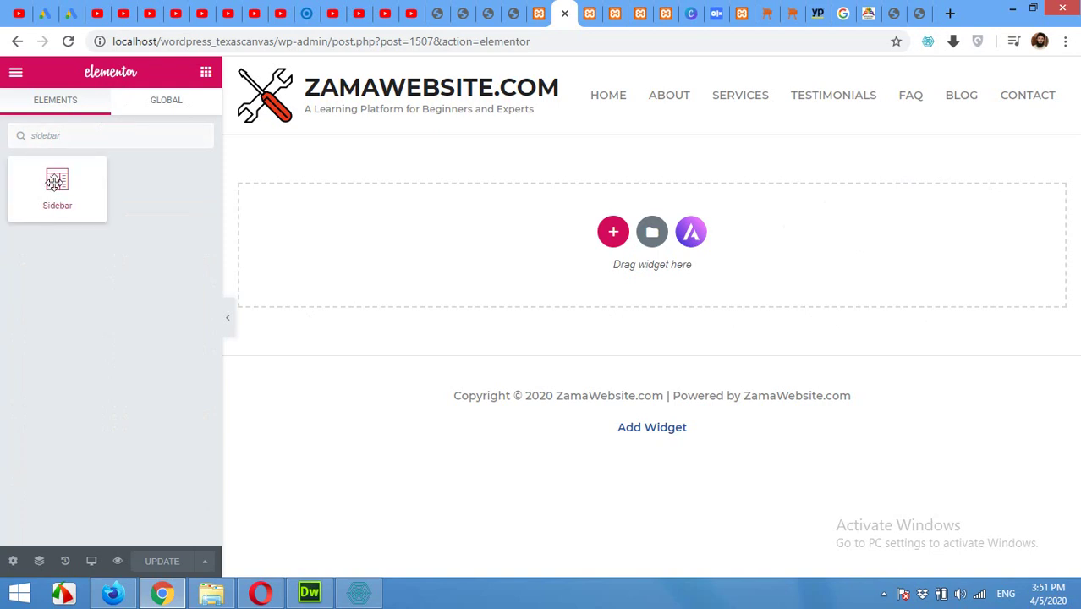
{"action": "left_click", "coordinate": [612, 233]}
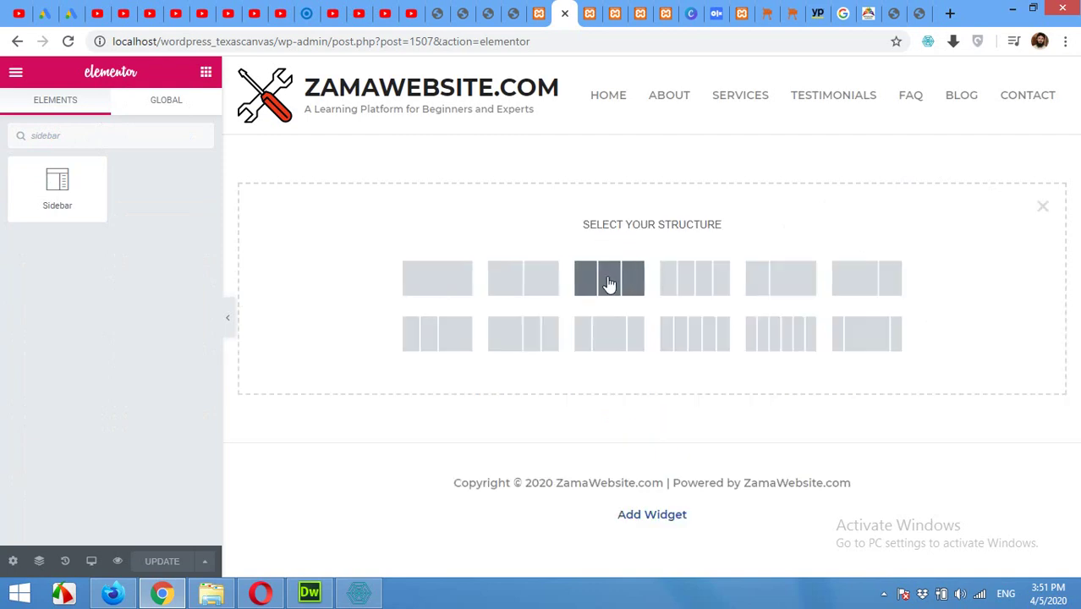
{"action": "left_click", "coordinate": [842, 294]}
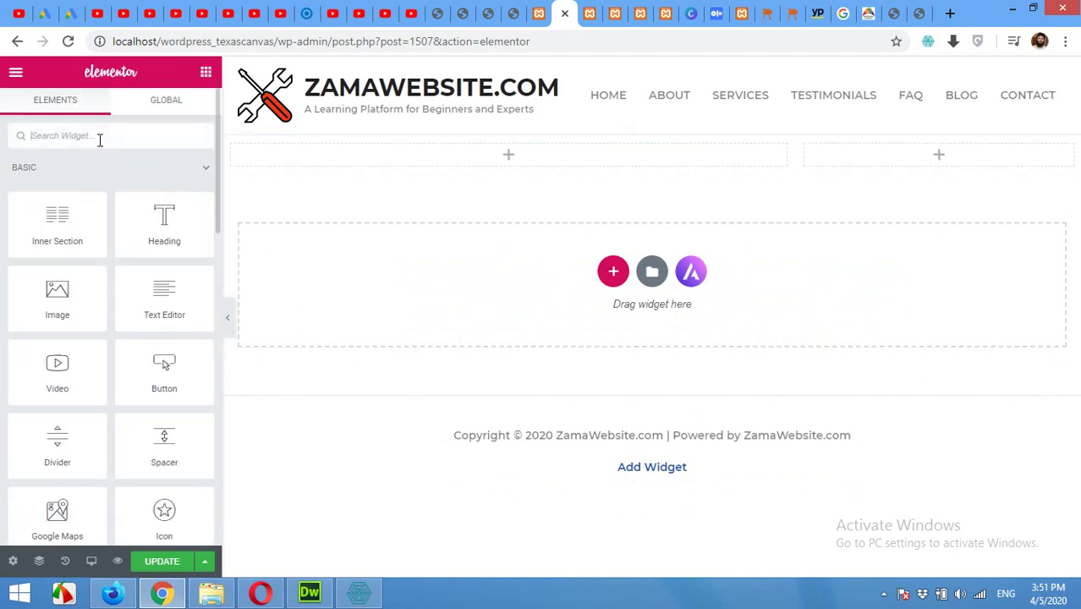
{"action": "type", "text": "sidebar"}
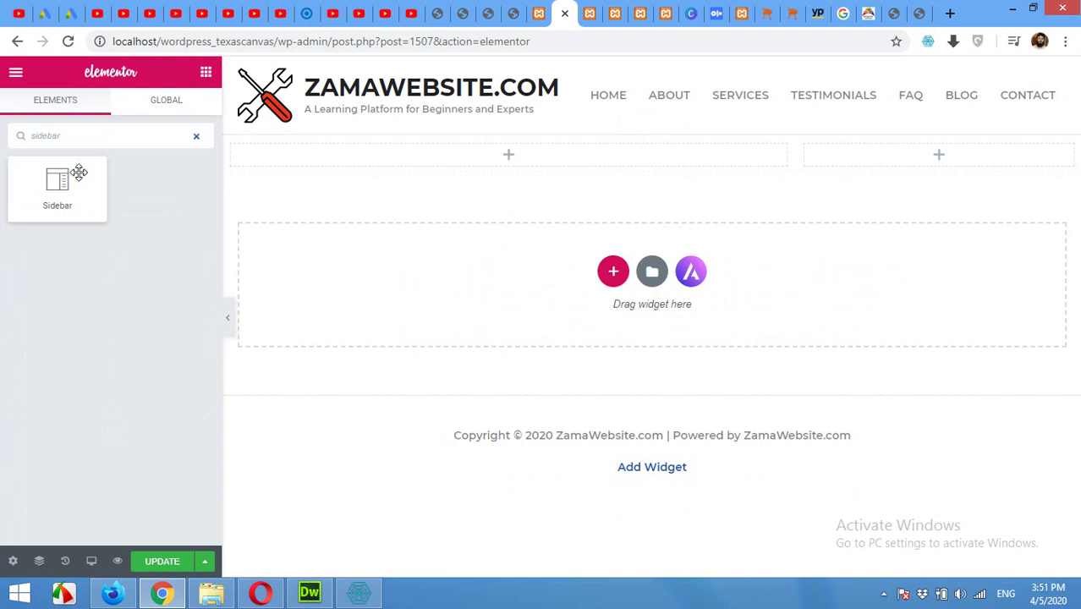
{"action": "left_click_drag", "start_coordinate": [72, 173], "coordinate": [947, 161]}
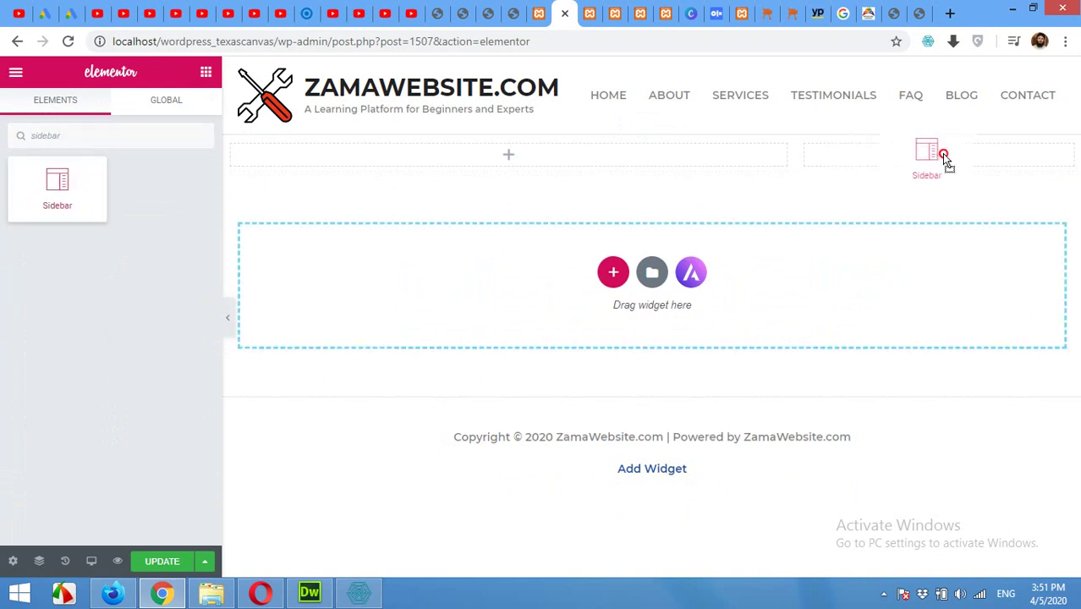
{"action": "left_click_drag", "start_coordinate": [945, 161], "coordinate": [939, 159]}
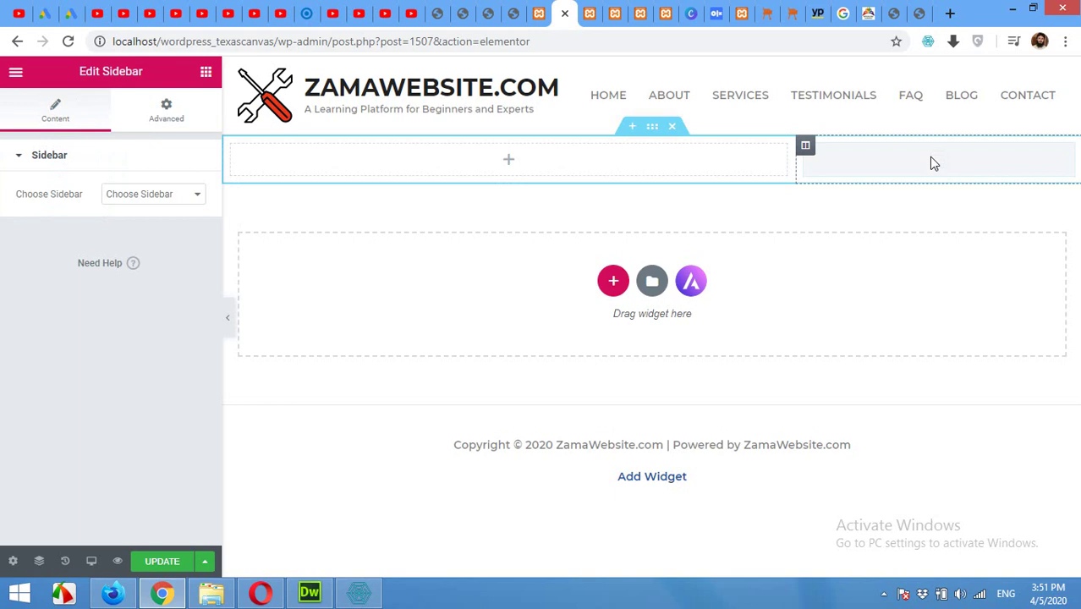
Set the Sidebar widget's Choose Sidebar option to Main Sidebar.
{"action": "left_click", "coordinate": [158, 200]}
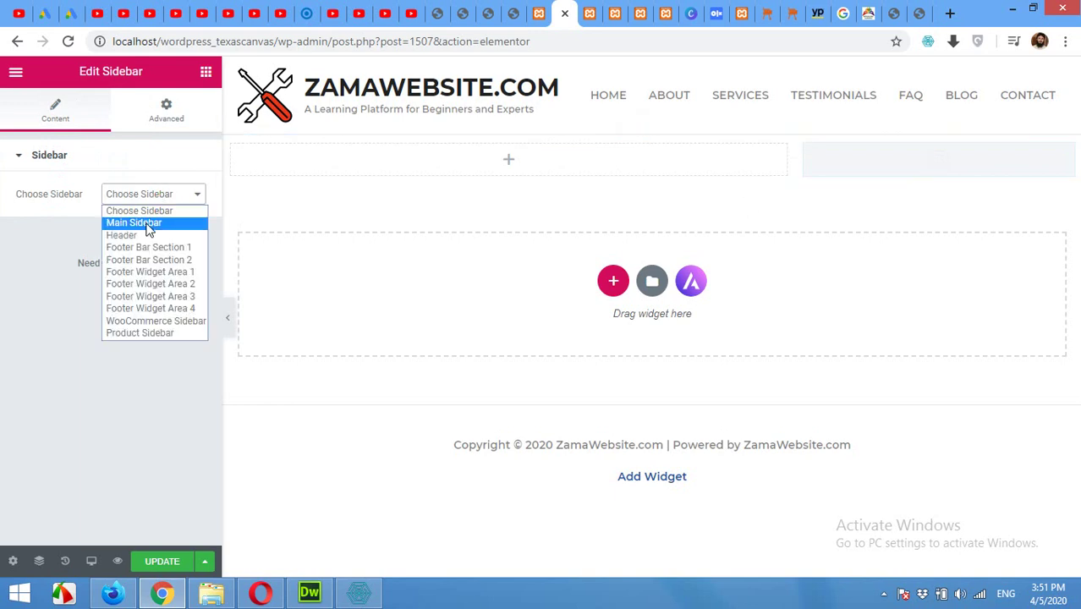
{"action": "left_click", "coordinate": [135, 223]}
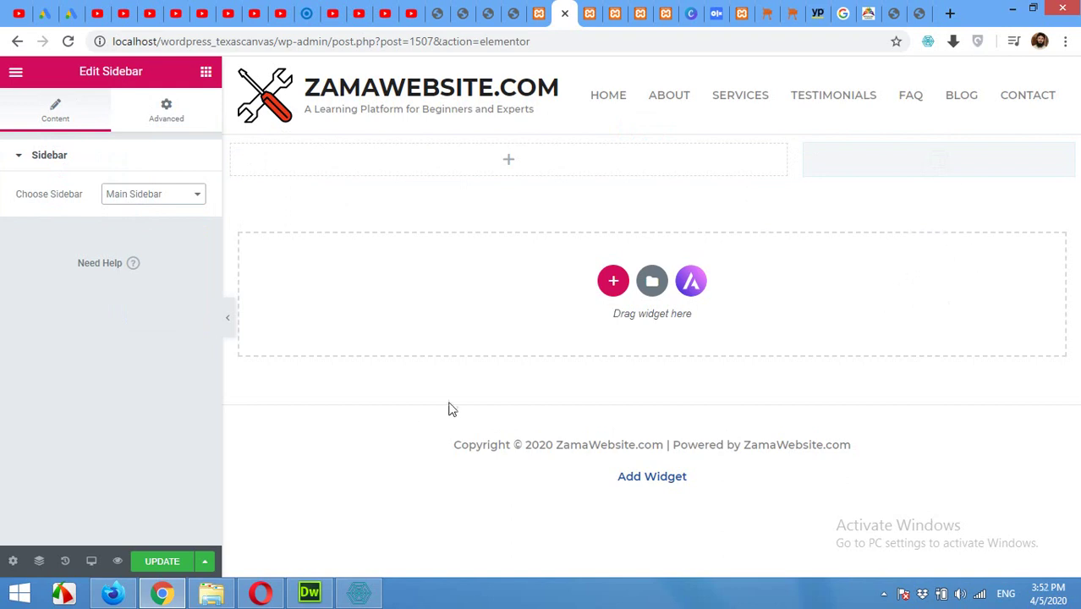
{"action": "mouse_move", "coordinate": [507, 159]}
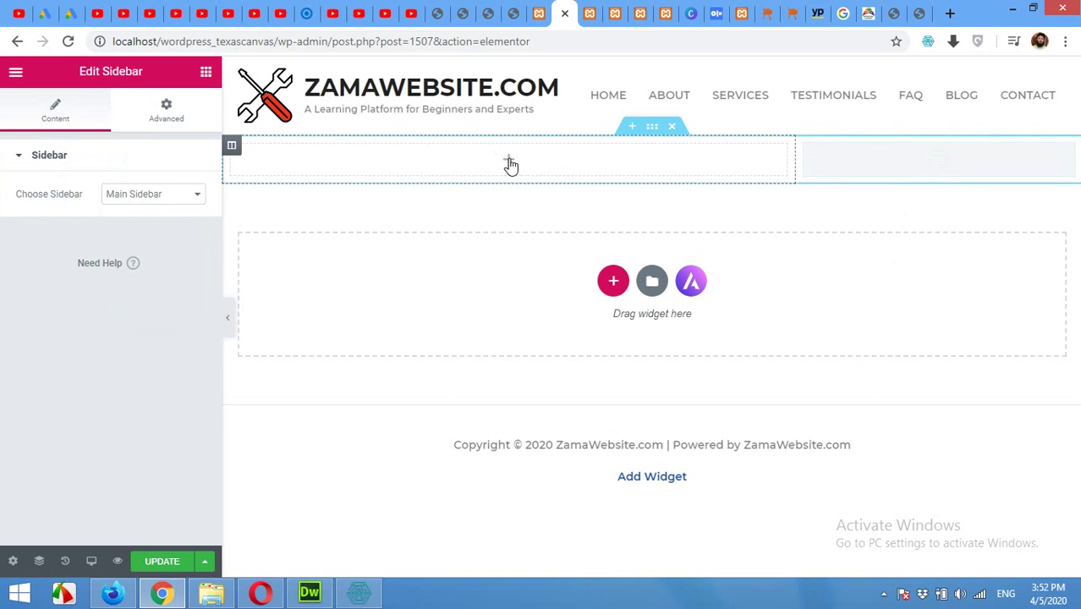
Add a centred heading 'You are at right place but with wrong link' atop the left column.
{"action": "left_click", "coordinate": [510, 165]}
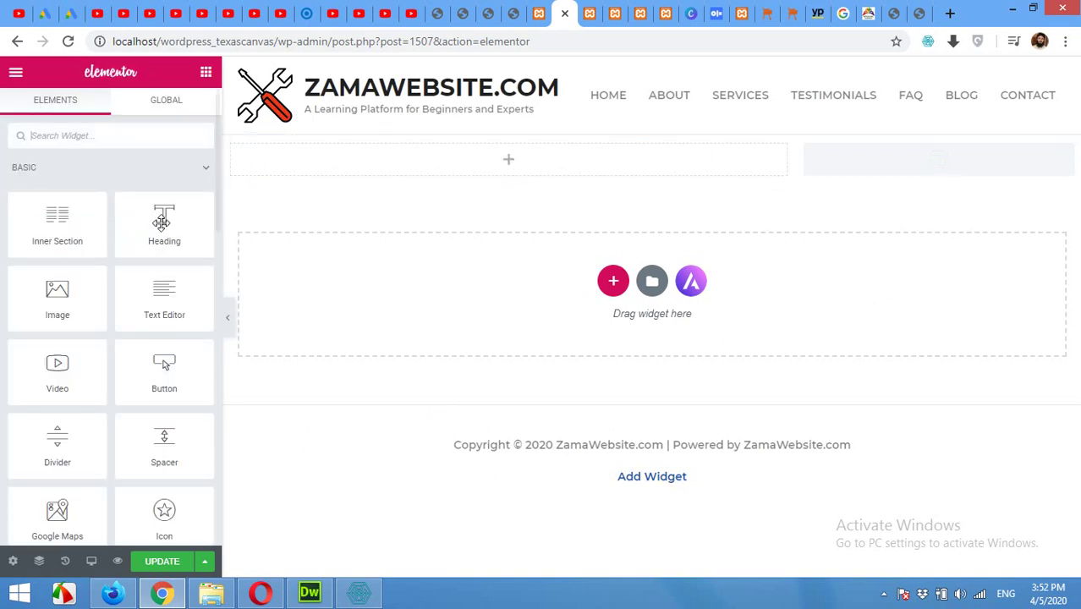
{"action": "mouse_move", "coordinate": [159, 220]}
{"action": "left_mouse_down"}
{"action": "mouse_move", "coordinate": [387, 220]}
{"action": "mouse_move", "coordinate": [499, 353]}
{"action": "left_mouse_up"}
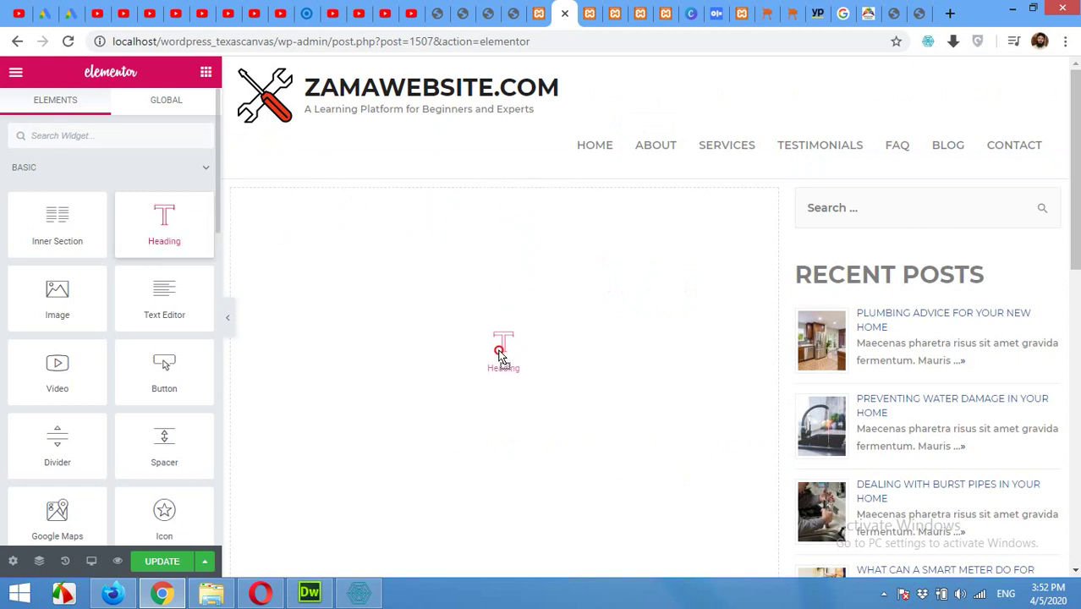
{"action": "left_click_drag", "start_coordinate": [499, 355], "coordinate": [505, 203]}
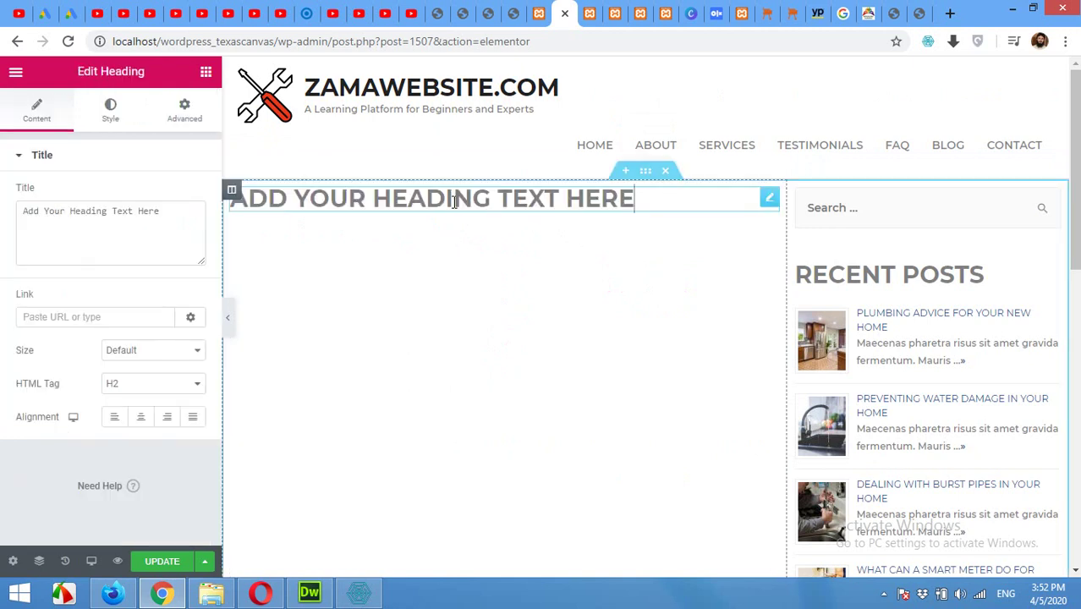
{"action": "left_click_drag", "start_coordinate": [173, 215], "coordinate": [22, 214]}
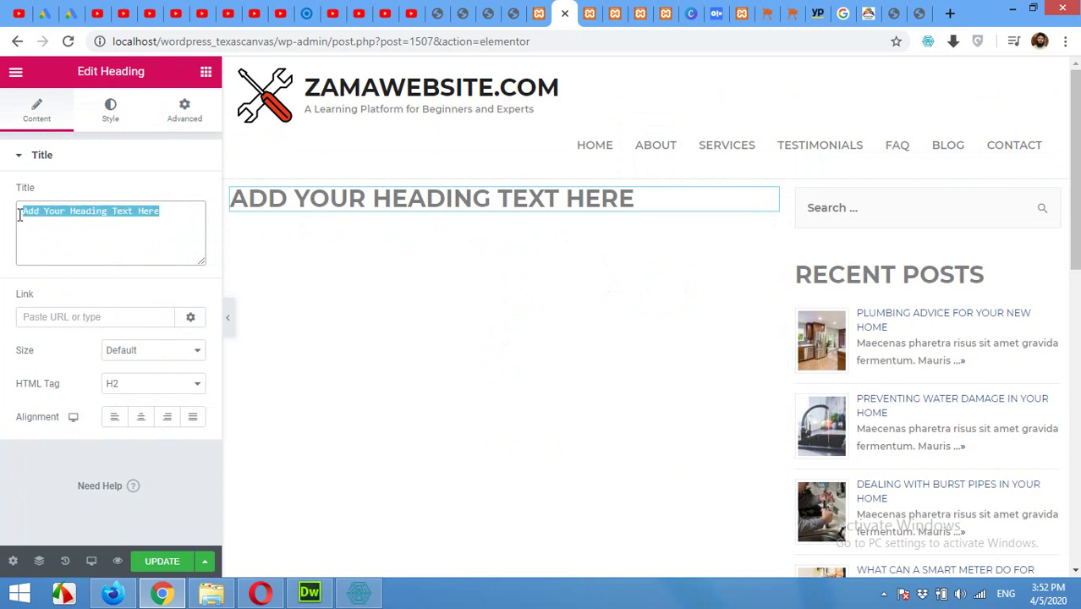
{"action": "type", "text": "You "}
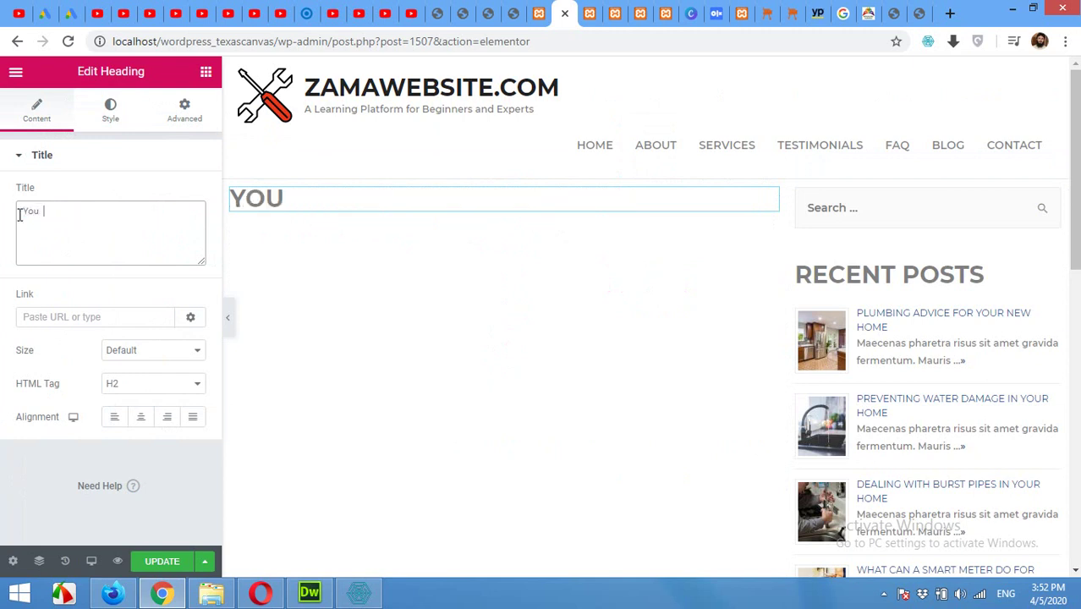
{"action": "type", "text": "are at"}
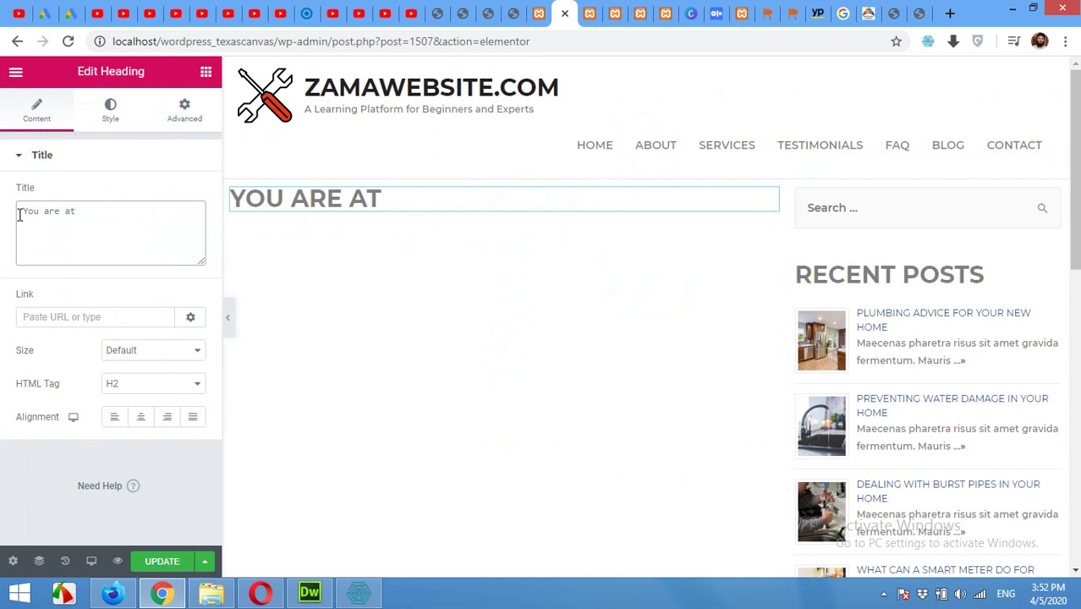
{"action": "type", "text": " right place b"}
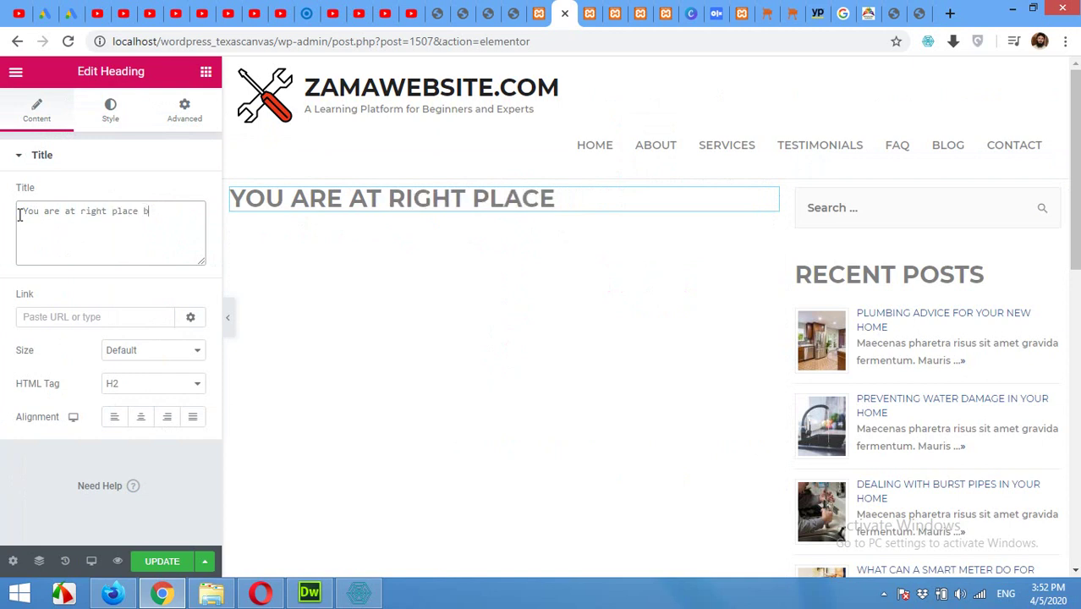
{"action": "type", "text": "ut with wron"}
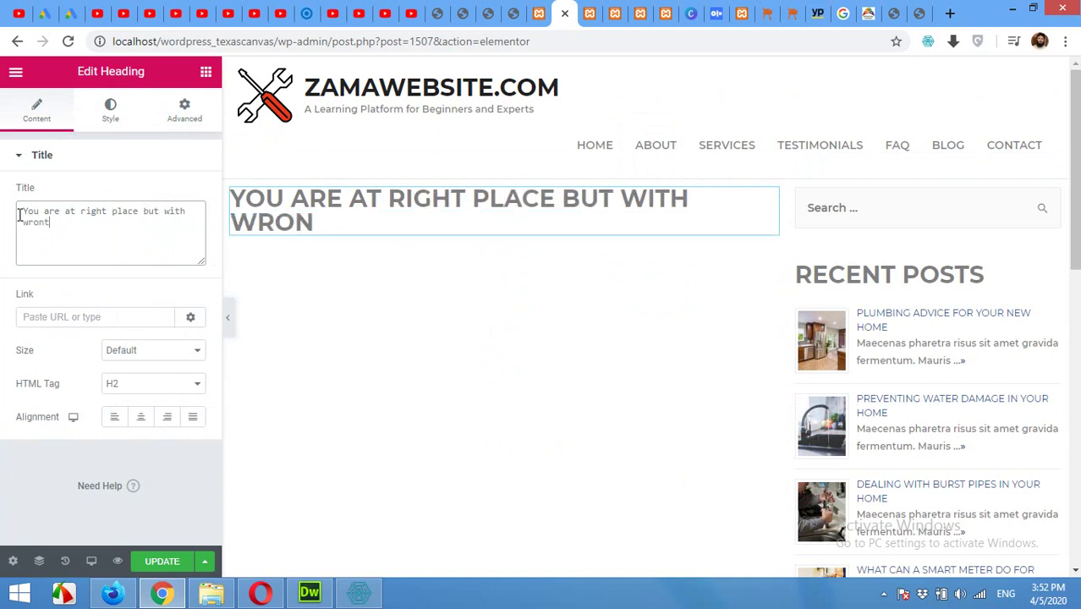
{"action": "type", "text": "g link"}
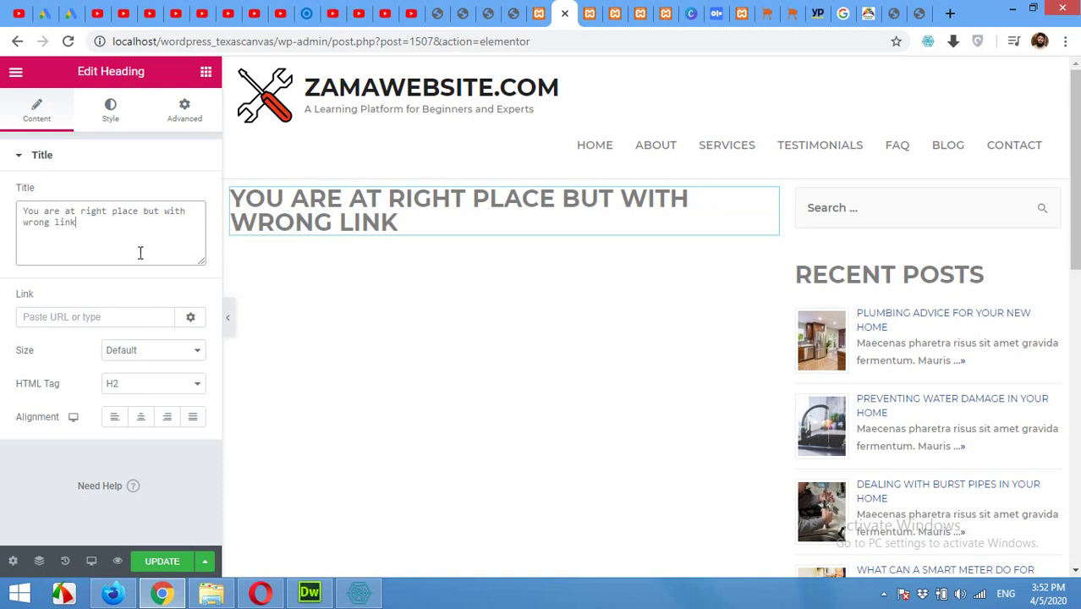
{"action": "left_click", "coordinate": [140, 417]}
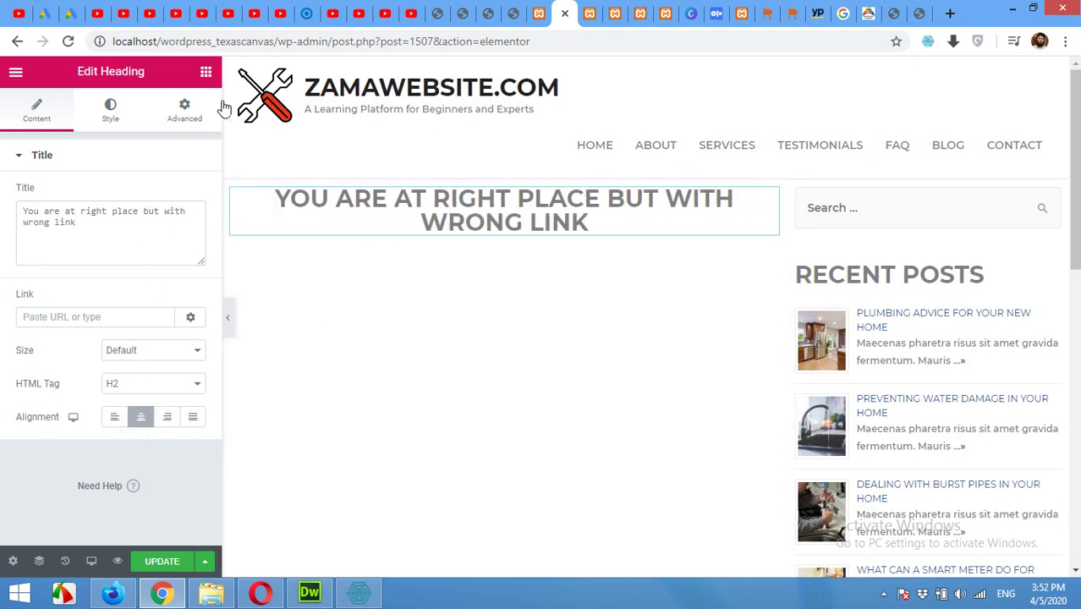
Add a centred H5 heading 'Please go to home for moore contents' below the first.
{"action": "left_click", "coordinate": [206, 72]}
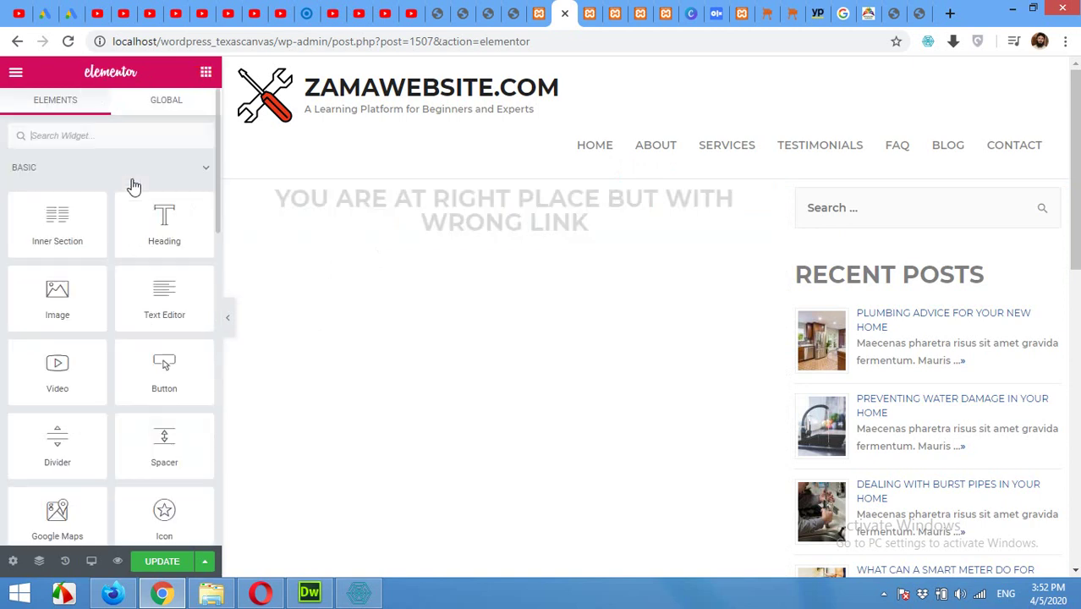
{"action": "mouse_move", "coordinate": [164, 219]}
{"action": "left_mouse_down"}
{"action": "mouse_move", "coordinate": [482, 241]}
{"action": "mouse_move", "coordinate": [493, 256]}
{"action": "left_mouse_up"}
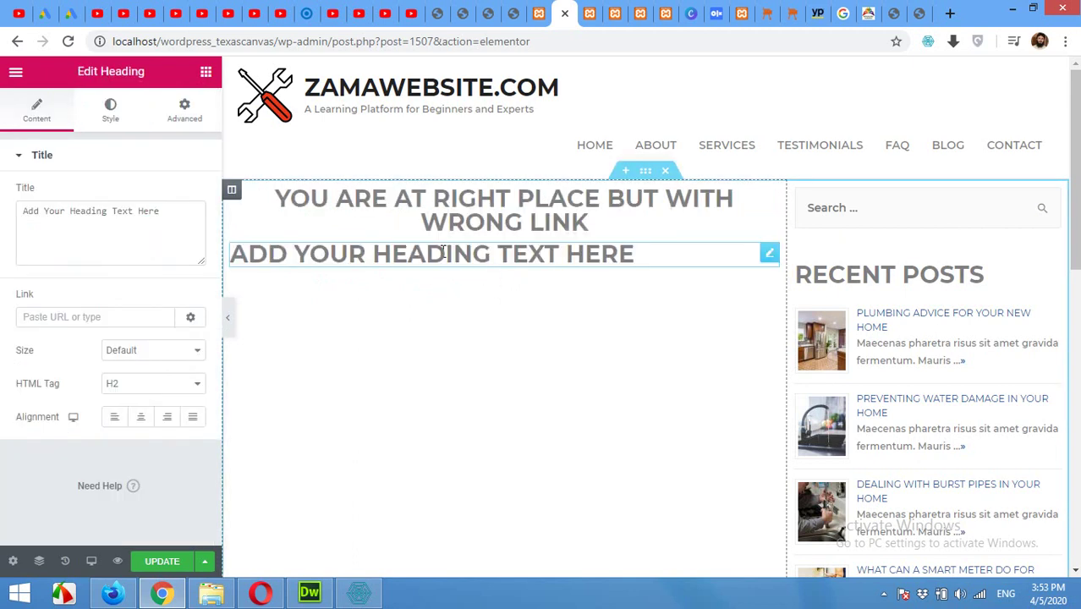
{"action": "left_click_drag", "start_coordinate": [164, 212], "coordinate": [3, 222]}
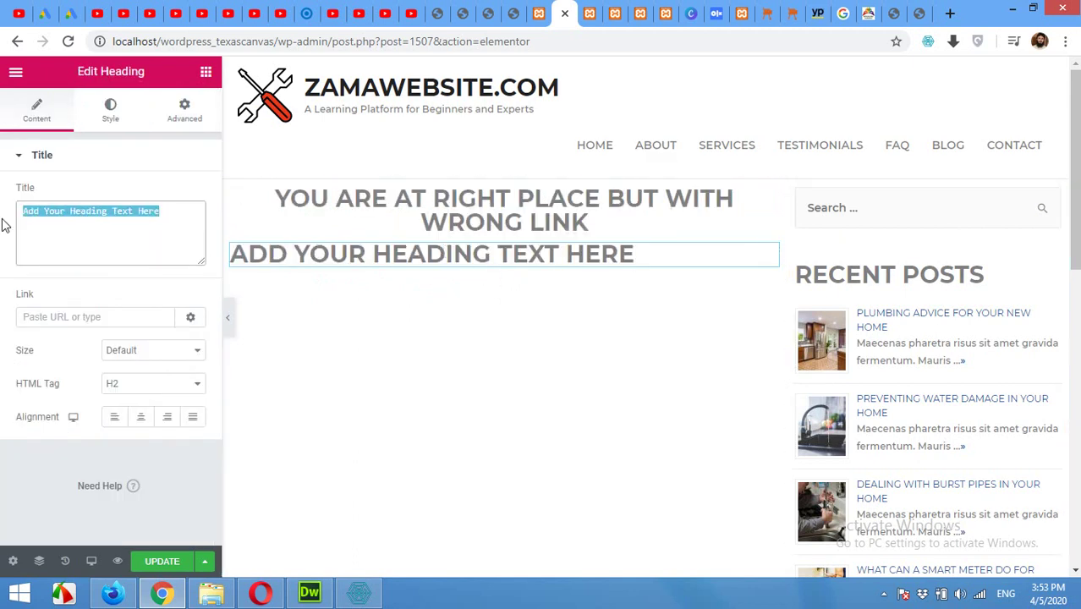
{"action": "type", "text": "Please go t"}
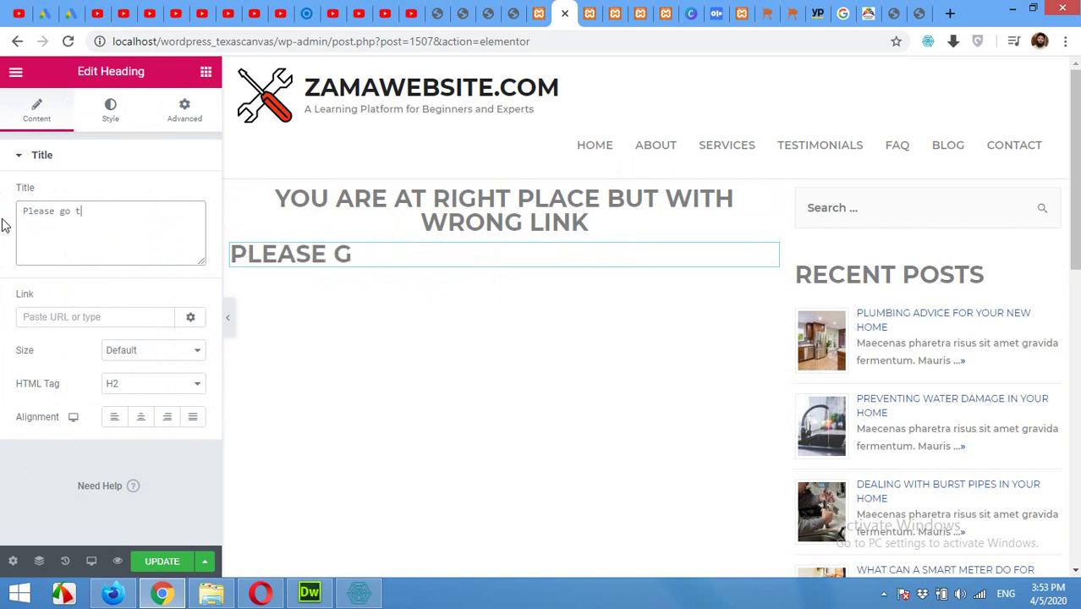
{"action": "type", "text": "o home for "}
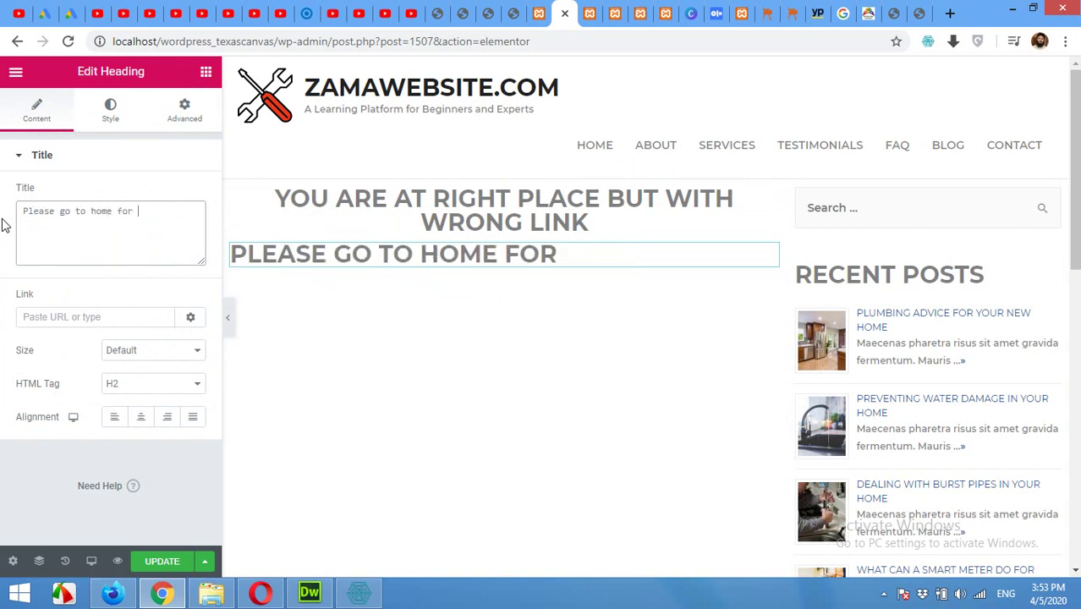
{"action": "type", "text": "moo"}
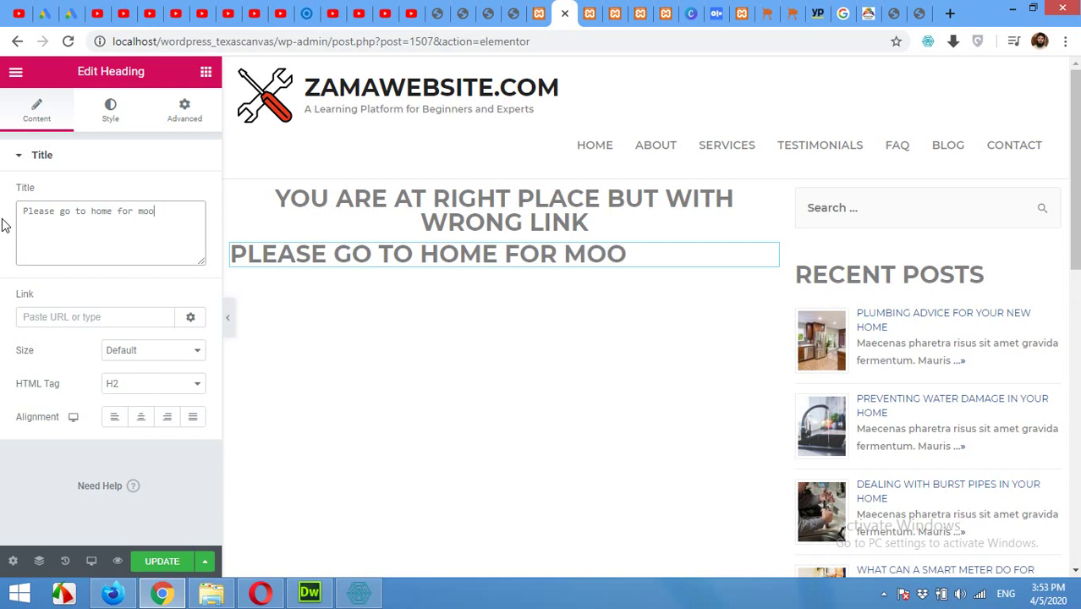
{"action": "key", "text": "BackSpace"}
{"action": "type", "text": "re contents"}
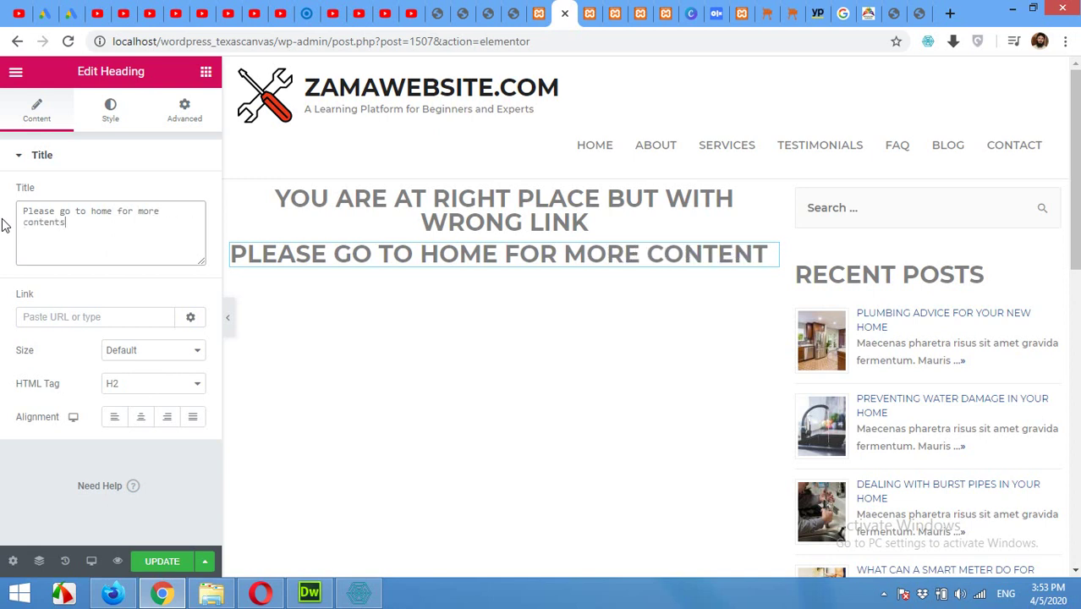
{"action": "left_click", "coordinate": [139, 383]}
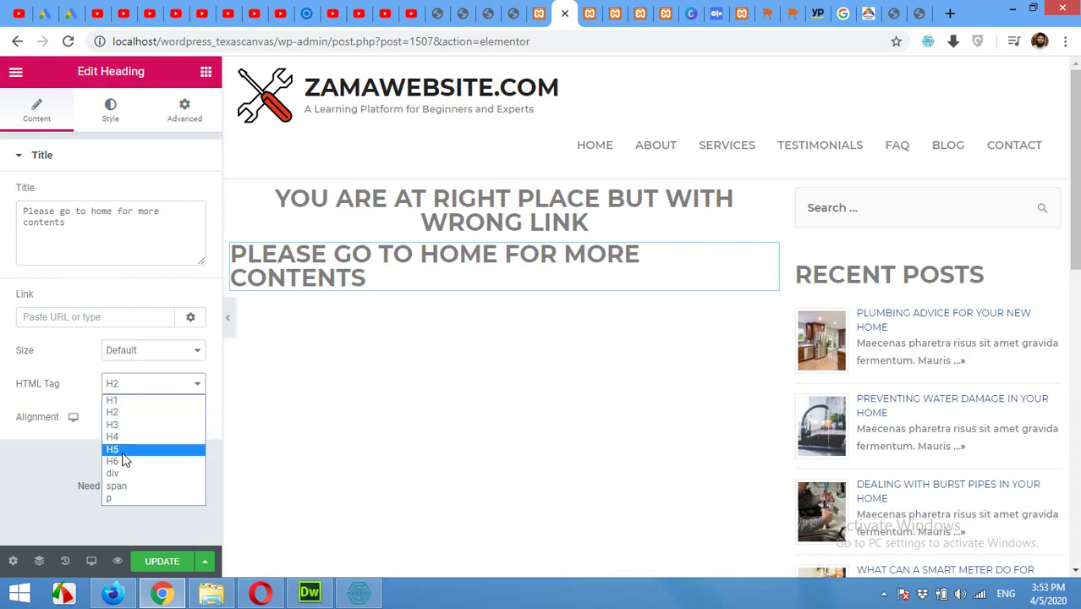
{"action": "left_click", "coordinate": [123, 453]}
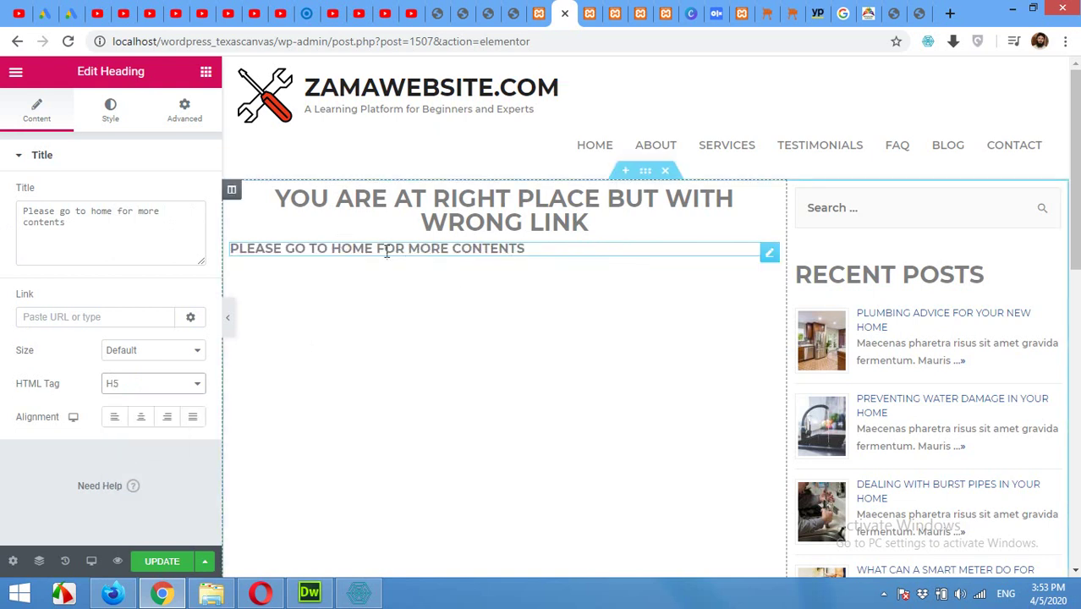
{"action": "left_click", "coordinate": [145, 422]}
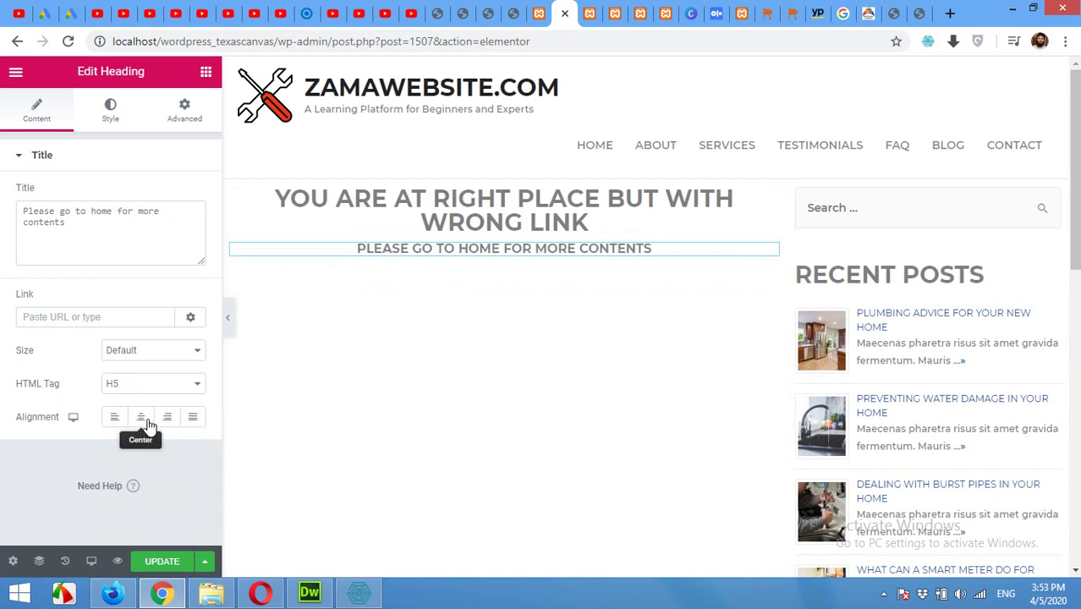
{"action": "left_click", "coordinate": [92, 211]}
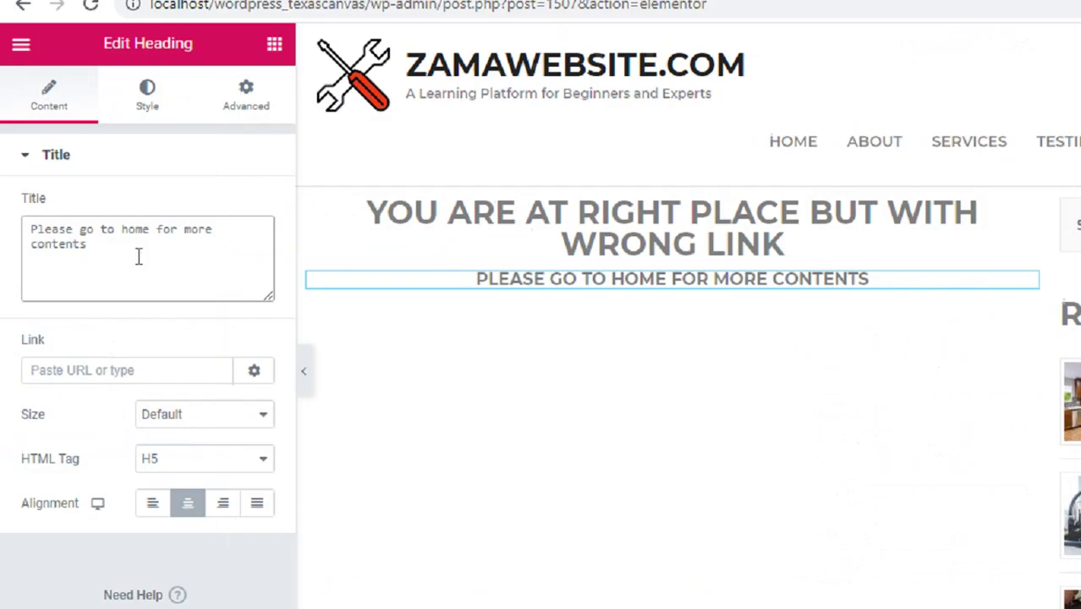
{"action": "type", "text": "<"}
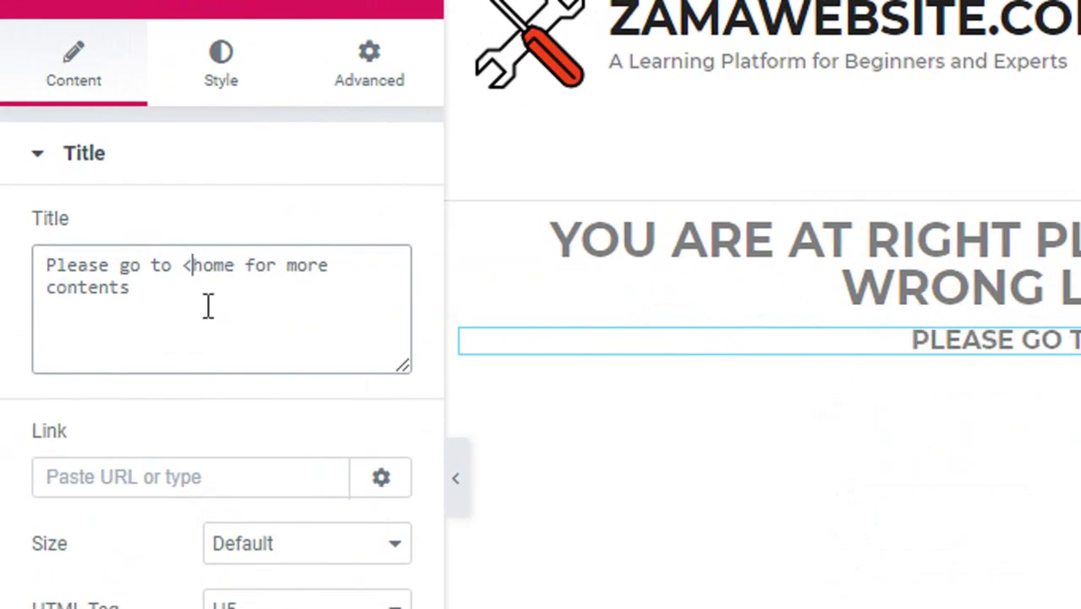
{"action": "type", "text": "a hre"}
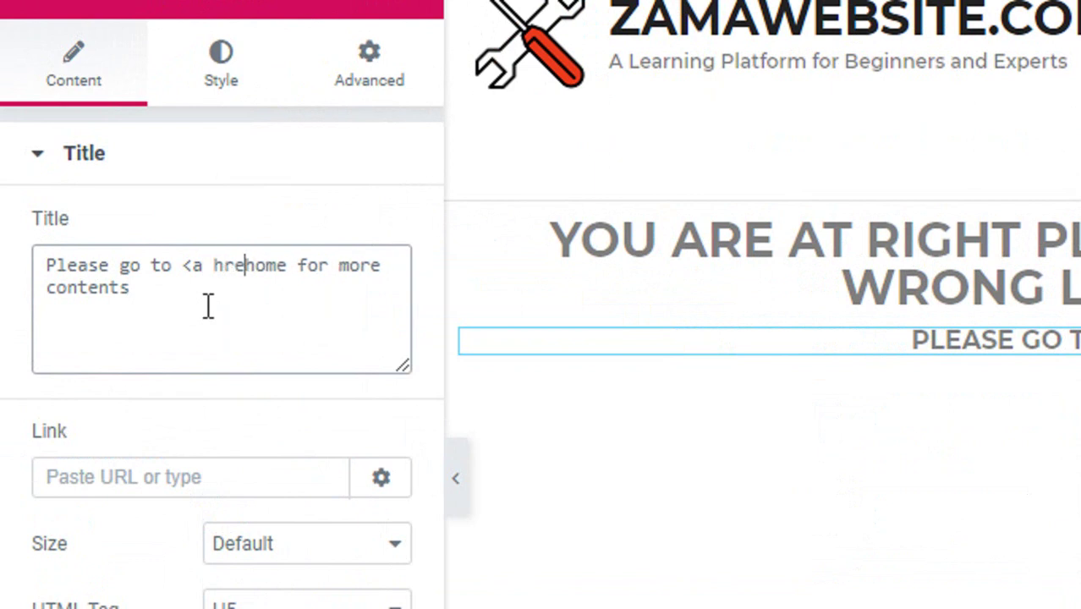
{"action": "type", "text": "f=\"\">home"}
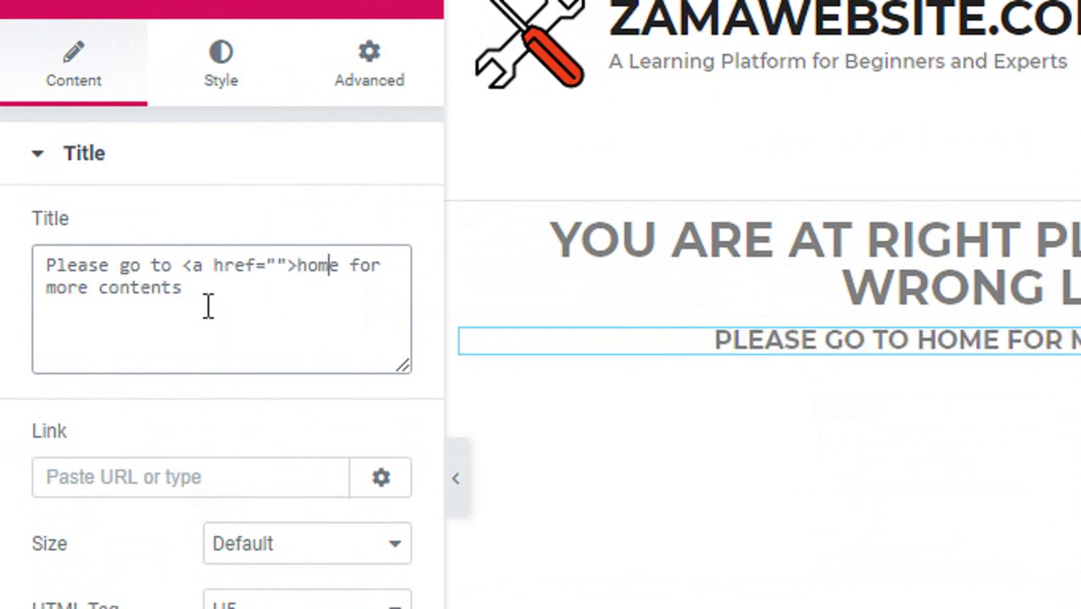
{"action": "type", "text": "</a"}
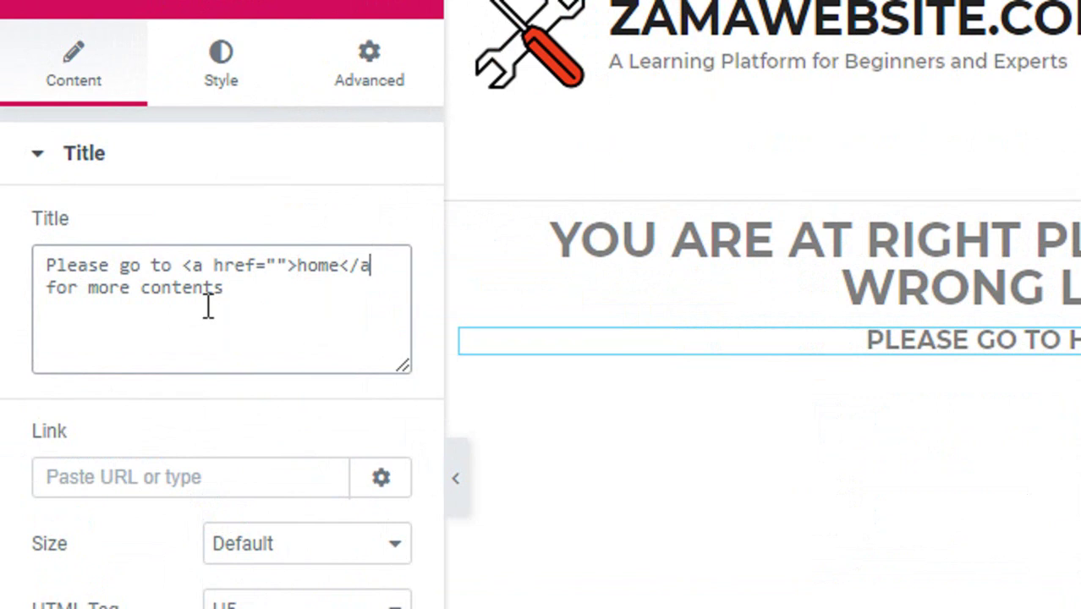
{"action": "type", "text": ">"}
{"action": "key", "text": "Left"}
{"action": "key", "text": "Left"}
{"action": "key", "text": "Left"}
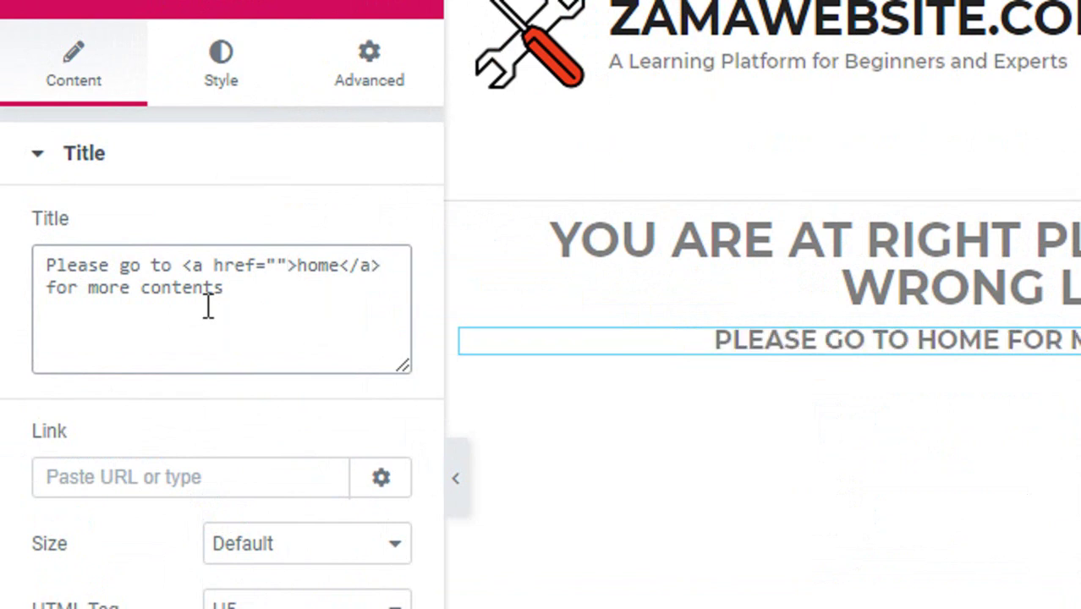
{"action": "type", "text": "ht"}
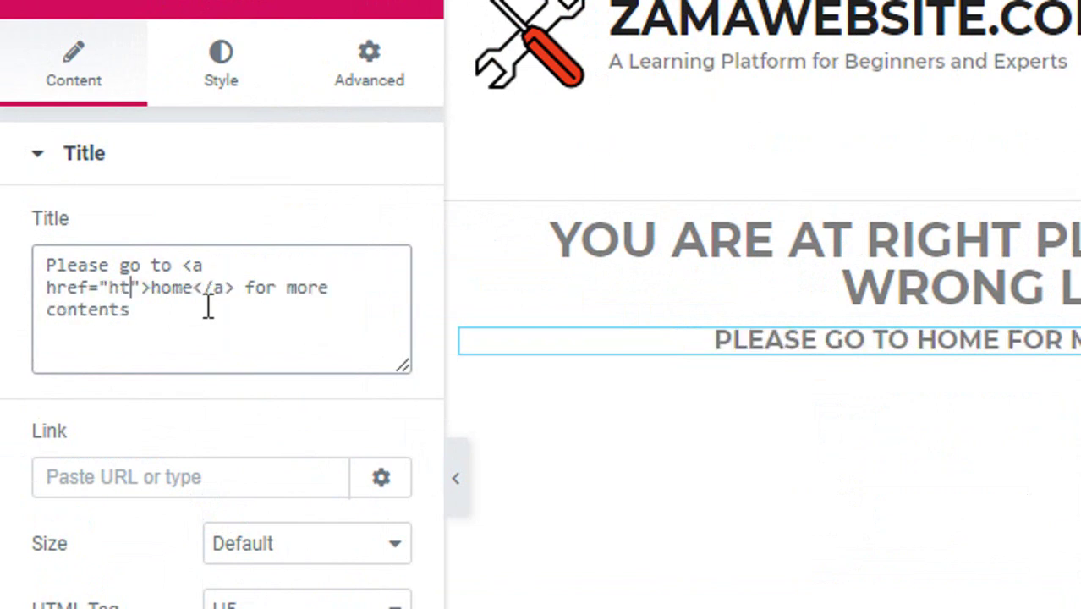
{"action": "type", "text": "tp://"}
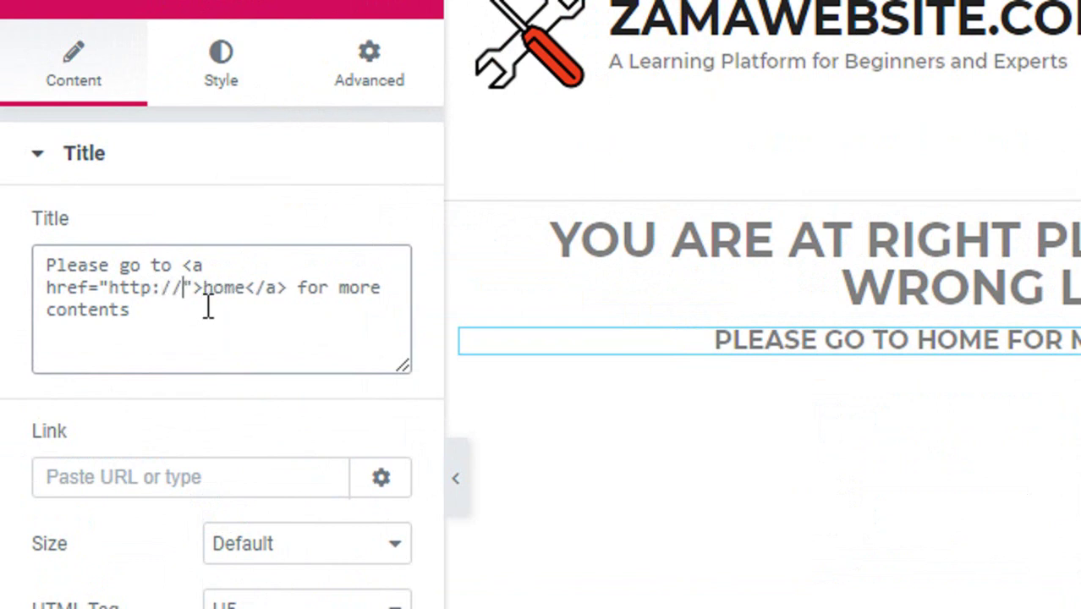
{"action": "type", "text": "zamawebsite.co"}
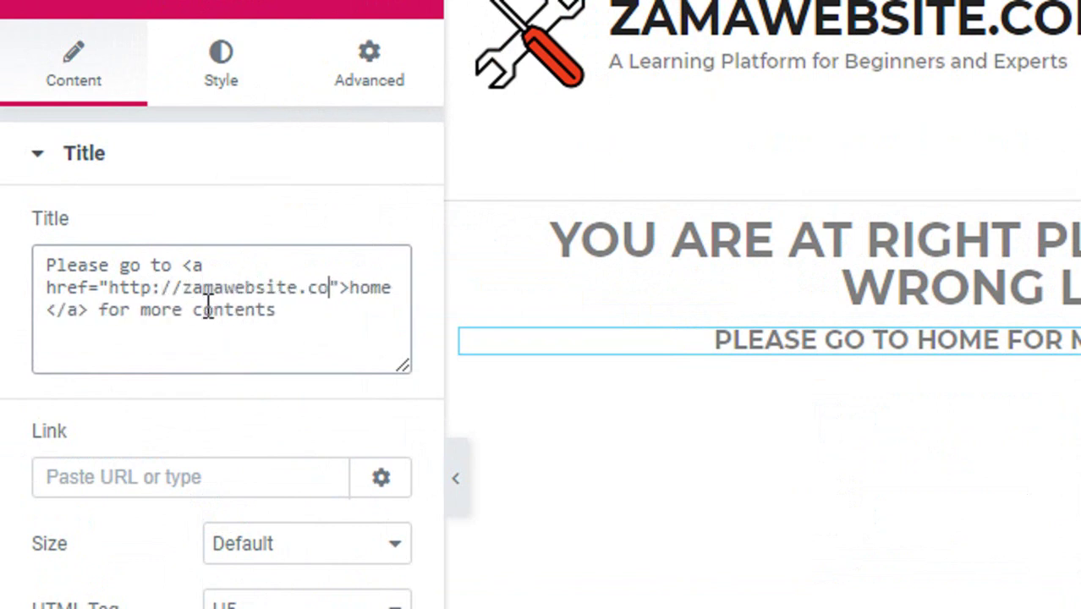
{"action": "type", "text": "m/"}
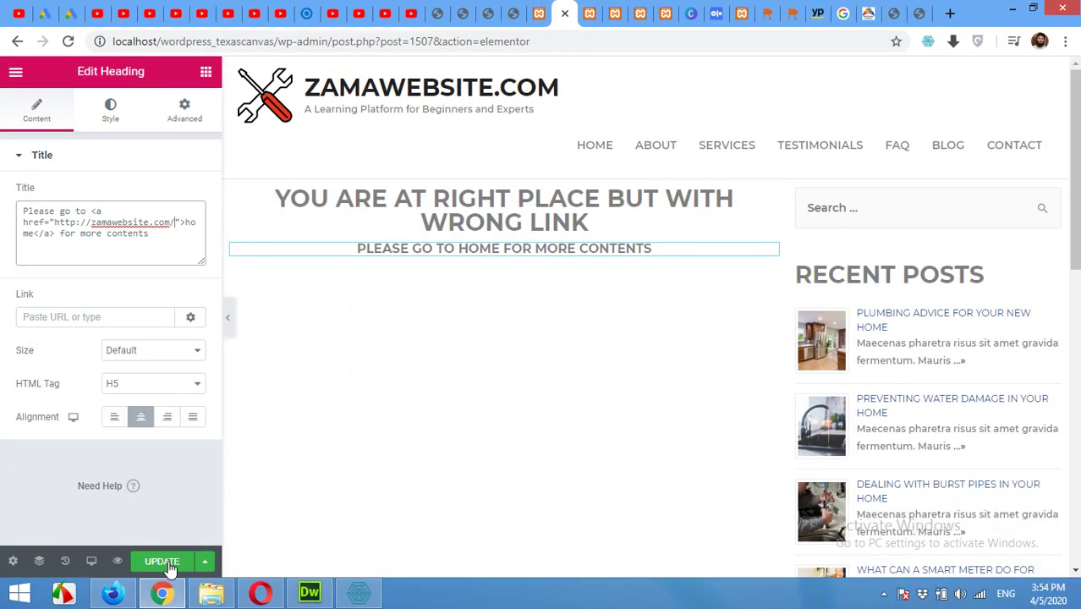
{"action": "left_click", "coordinate": [170, 565]}
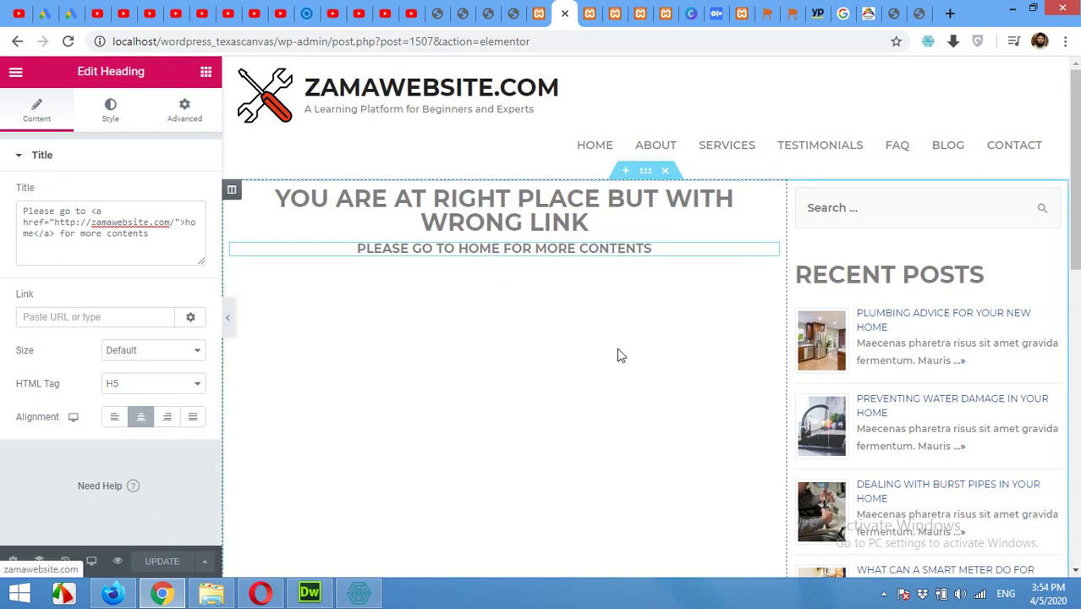
{"action": "mouse_move", "coordinate": [232, 193]}
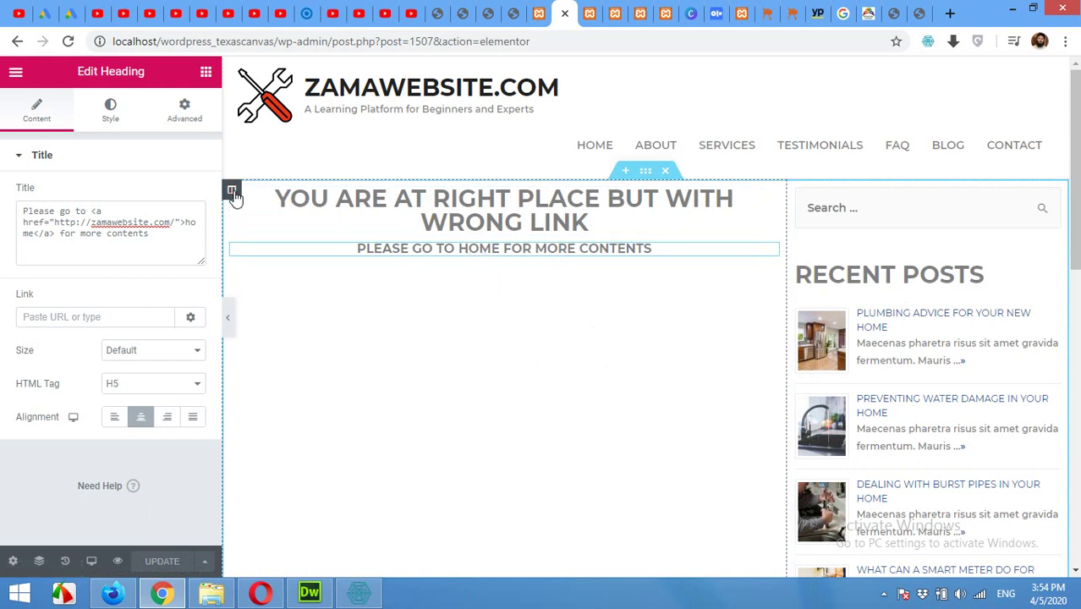
Set the message column's Advanced padding to 150 px on all sides.
{"action": "left_click", "coordinate": [293, 378]}
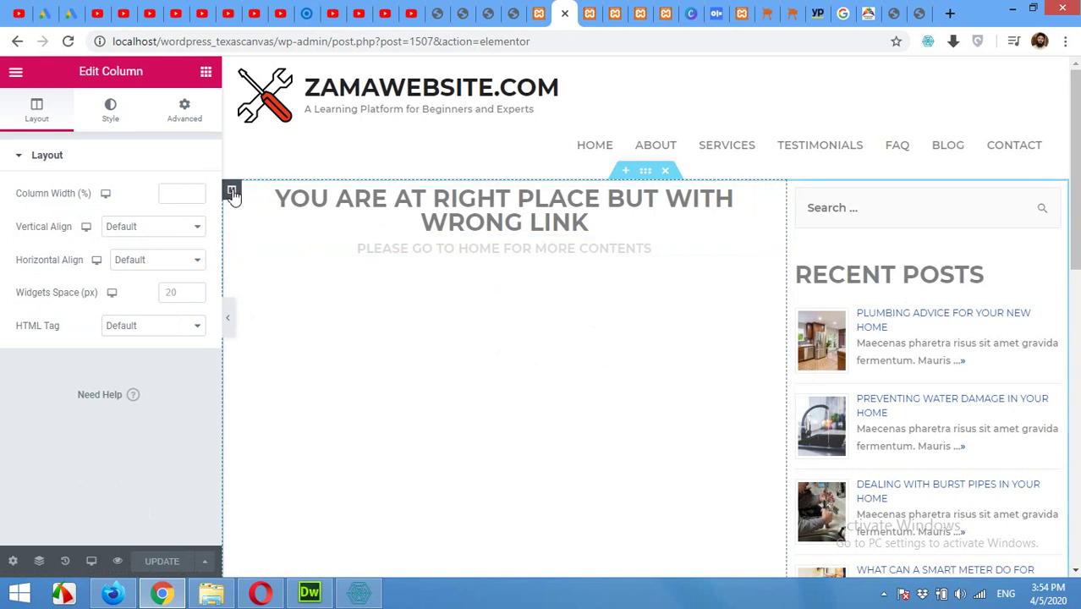
{"action": "left_click", "coordinate": [190, 113]}
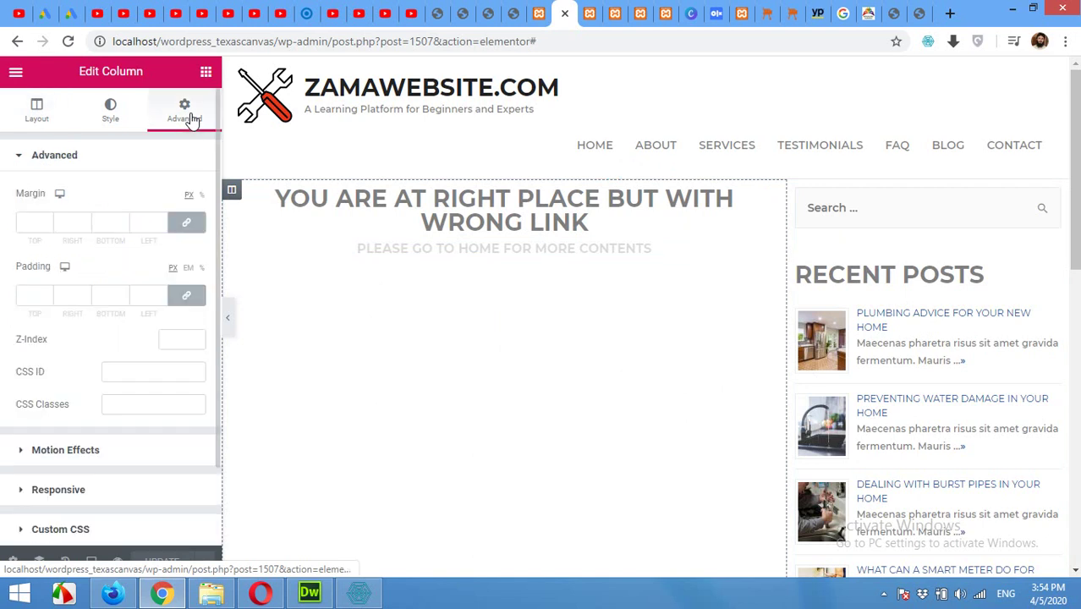
{"action": "left_click", "coordinate": [38, 294]}
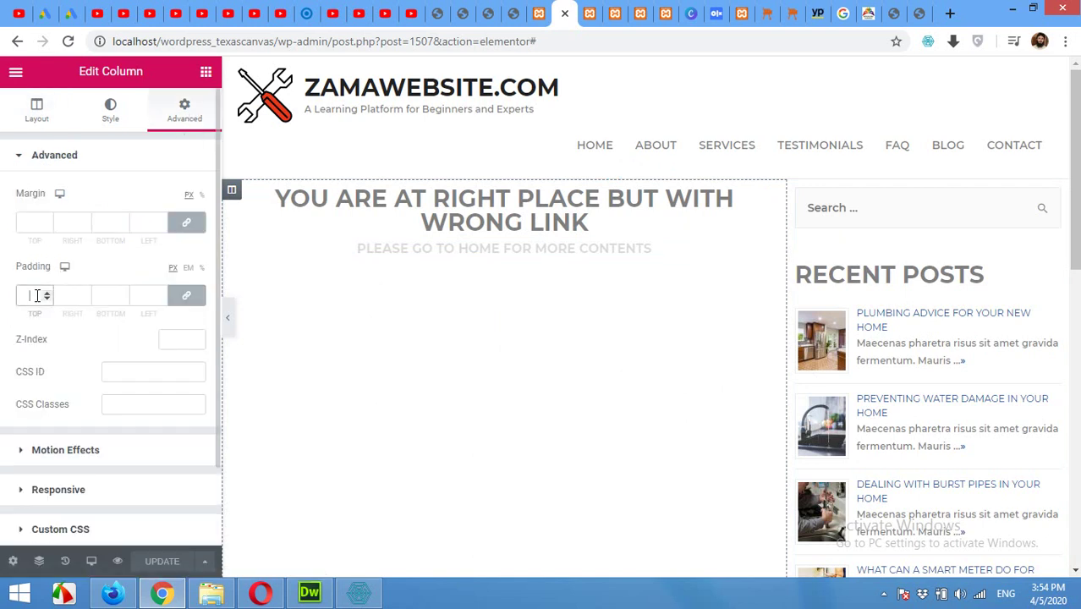
{"action": "type", "text": "150"}
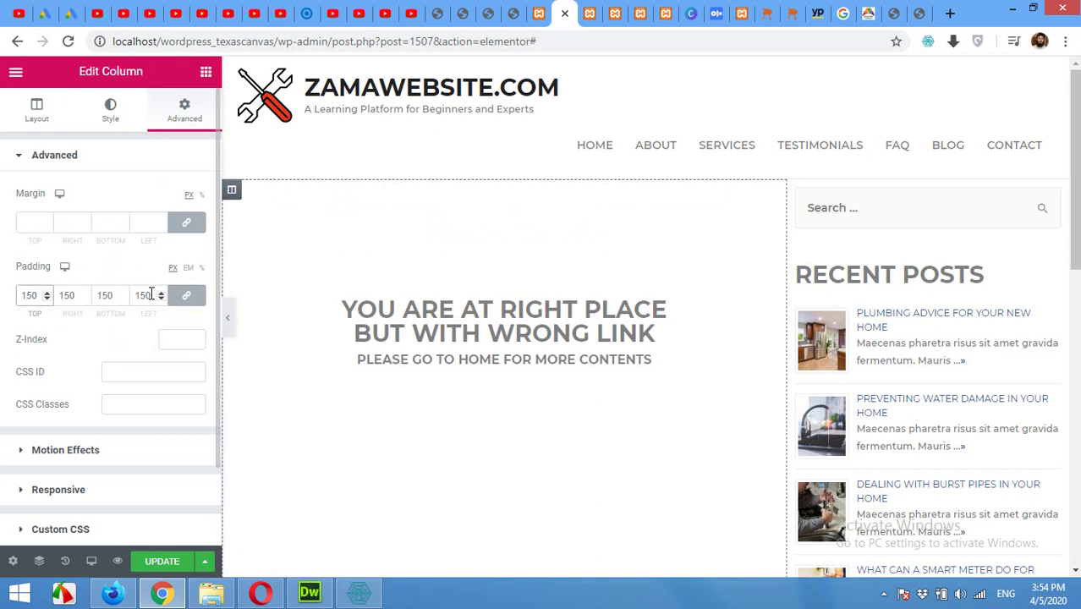
{"action": "left_click", "coordinate": [209, 79]}
Drag an Icon widget onto the page, centred just above the 404 heading.
{"action": "left_click", "coordinate": [230, 163]}
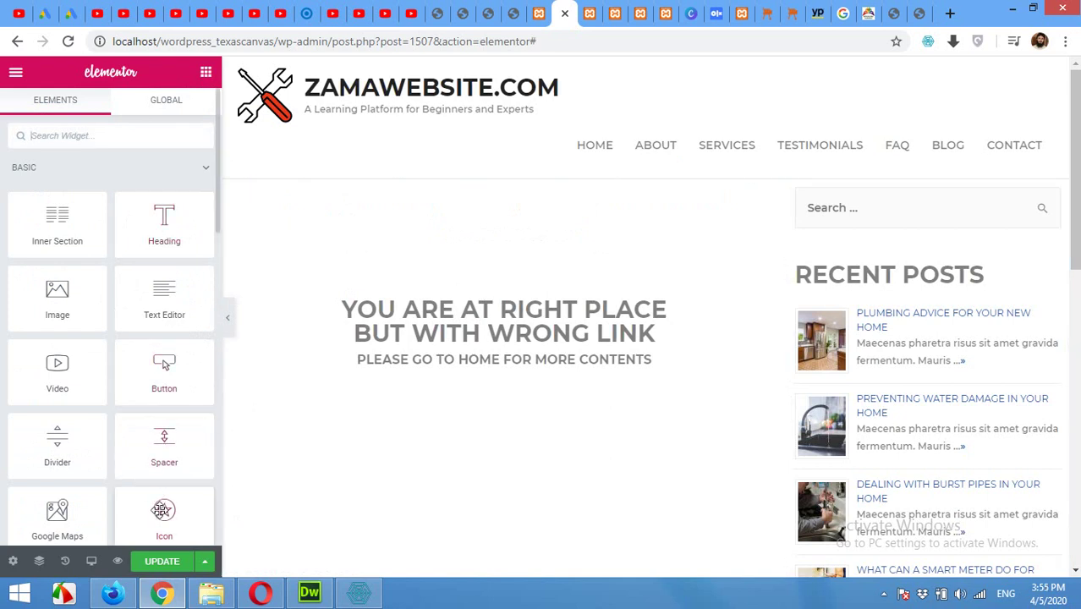
{"action": "left_click_drag", "start_coordinate": [161, 520], "coordinate": [520, 259]}
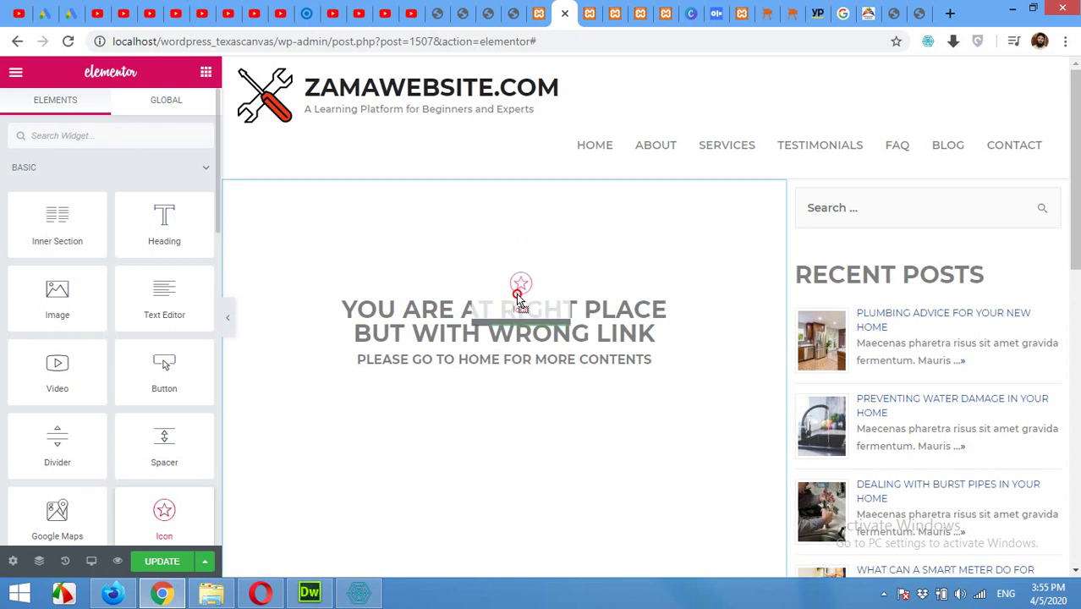
{"action": "mouse_move", "coordinate": [519, 259]}
{"action": "left_mouse_down"}
{"action": "mouse_move", "coordinate": [516, 303]}
{"action": "mouse_move", "coordinate": [507, 266]}
{"action": "left_mouse_up"}
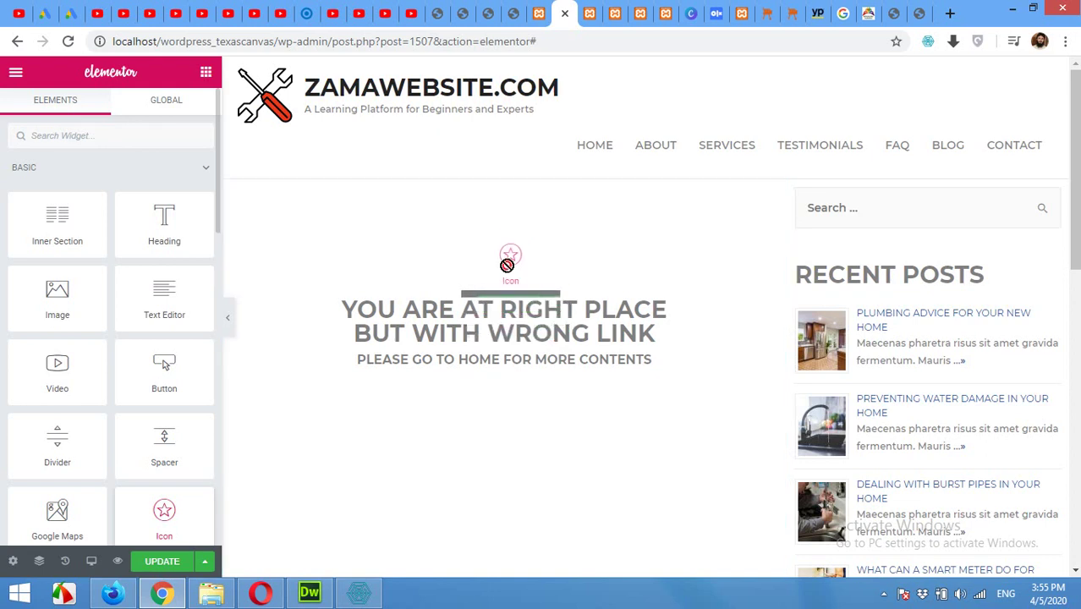
{"action": "left_click_drag", "start_coordinate": [507, 265], "coordinate": [506, 288]}
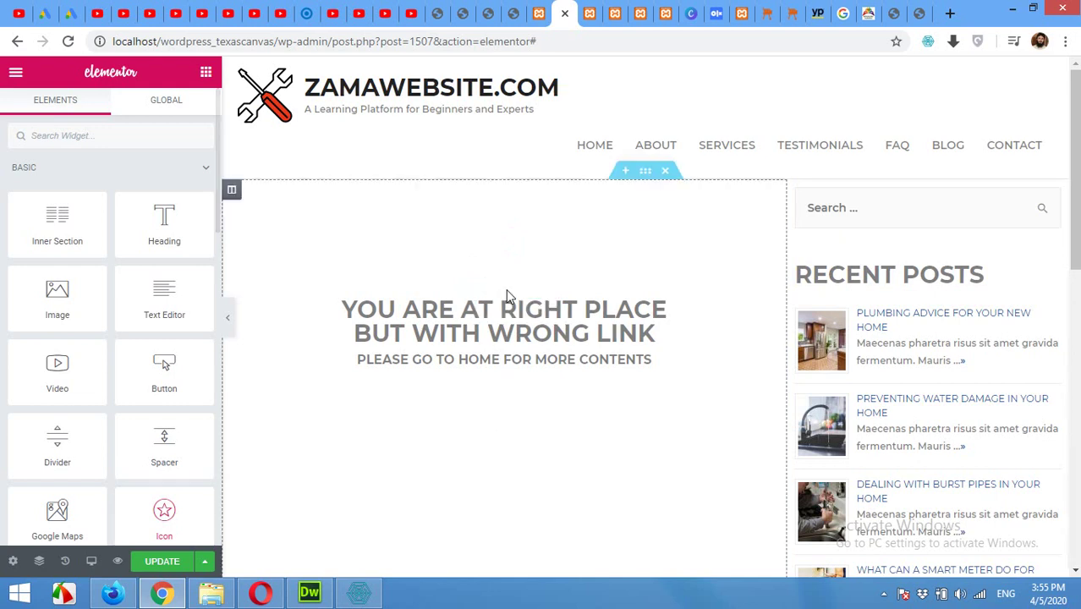
{"action": "left_click_drag", "start_coordinate": [178, 524], "coordinate": [513, 362]}
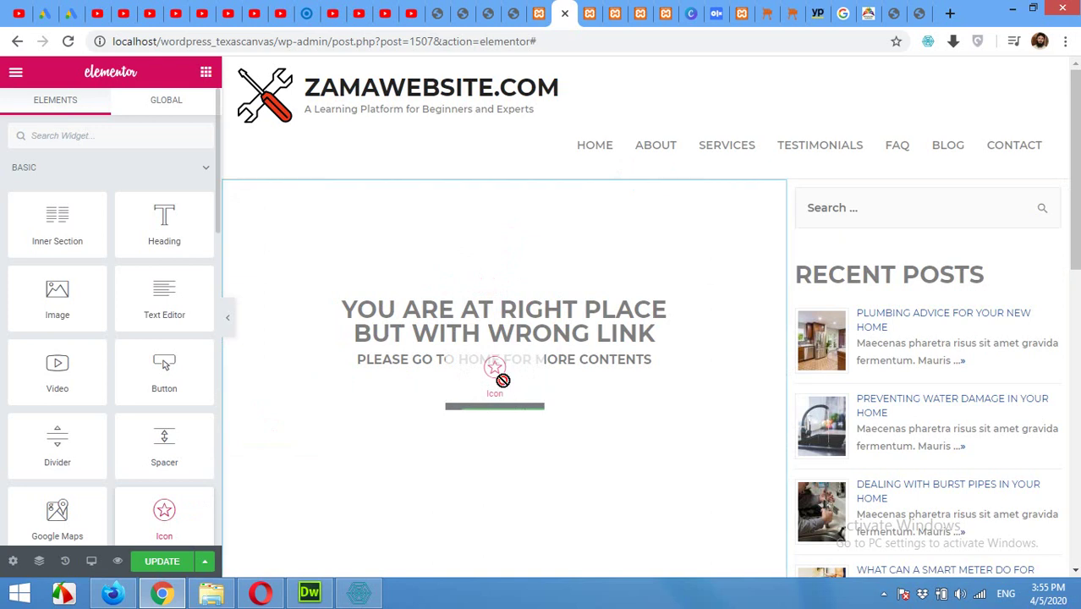
{"action": "left_click_drag", "start_coordinate": [513, 361], "coordinate": [503, 286]}
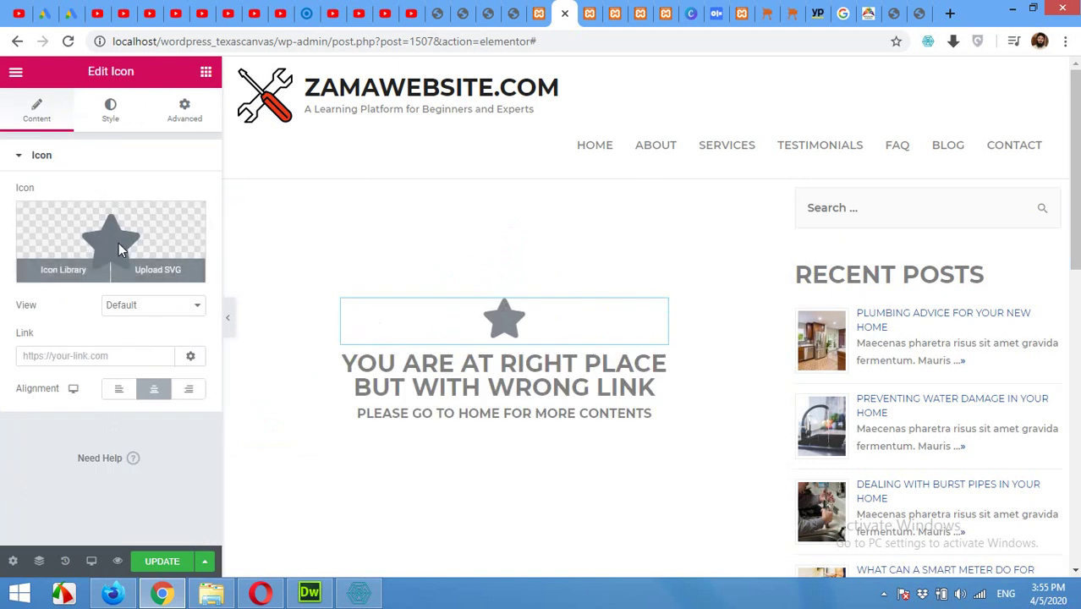
Replace the default star with the 'Sad tear' icon from the Icon Library.
{"action": "left_click", "coordinate": [119, 245]}
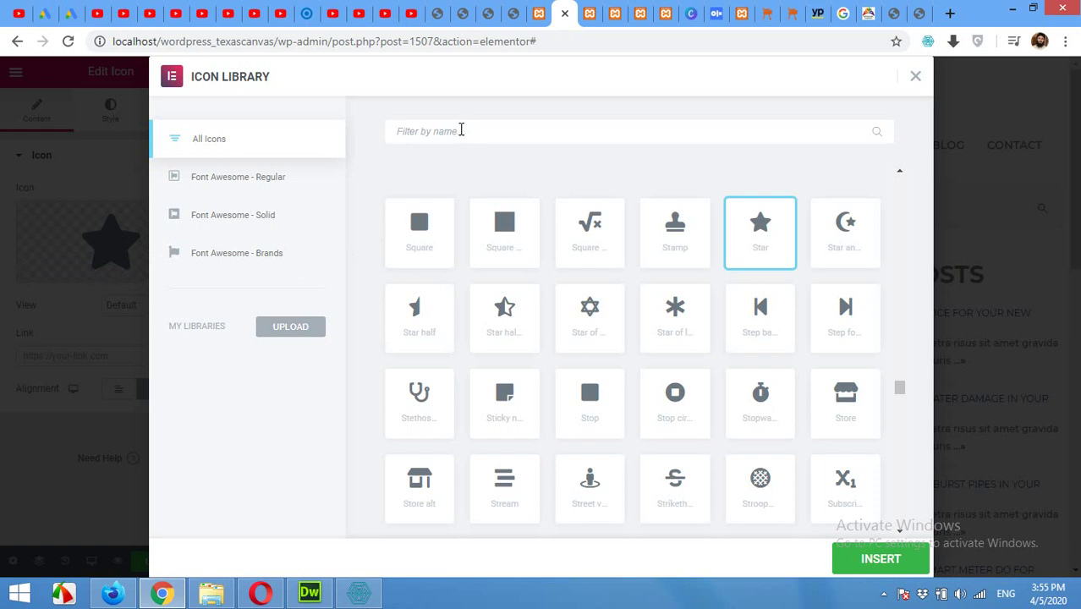
{"action": "type", "text": "sad"}
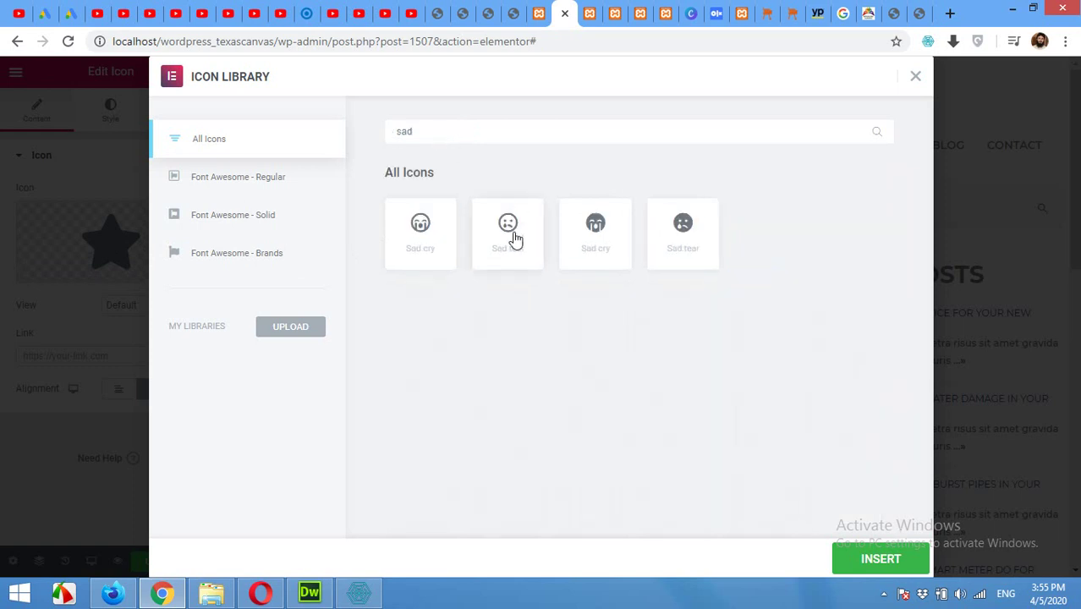
{"action": "left_click", "coordinate": [514, 247]}
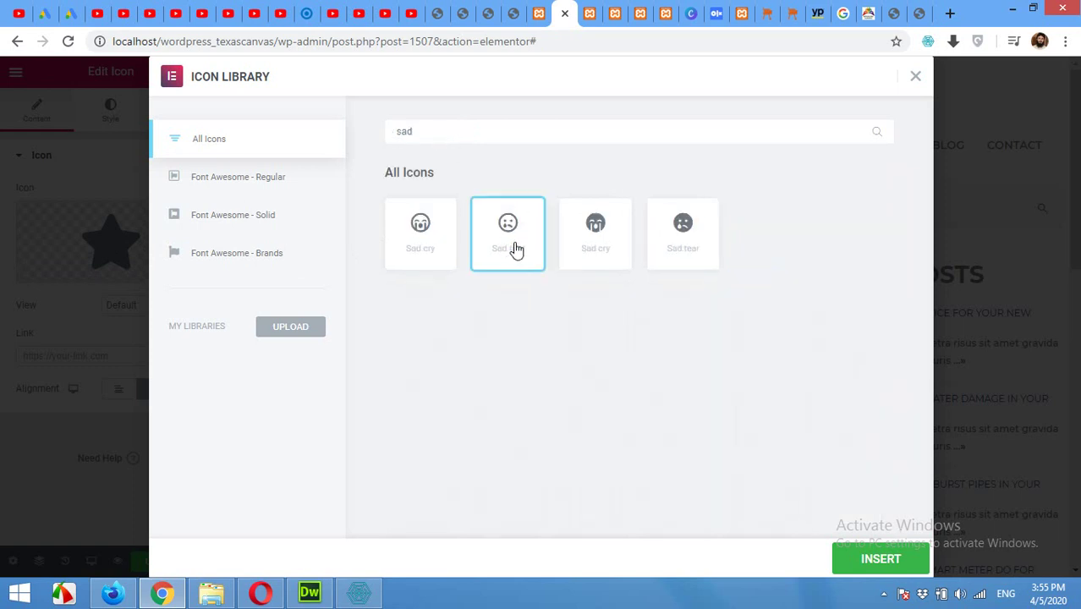
{"action": "left_click", "coordinate": [866, 562]}
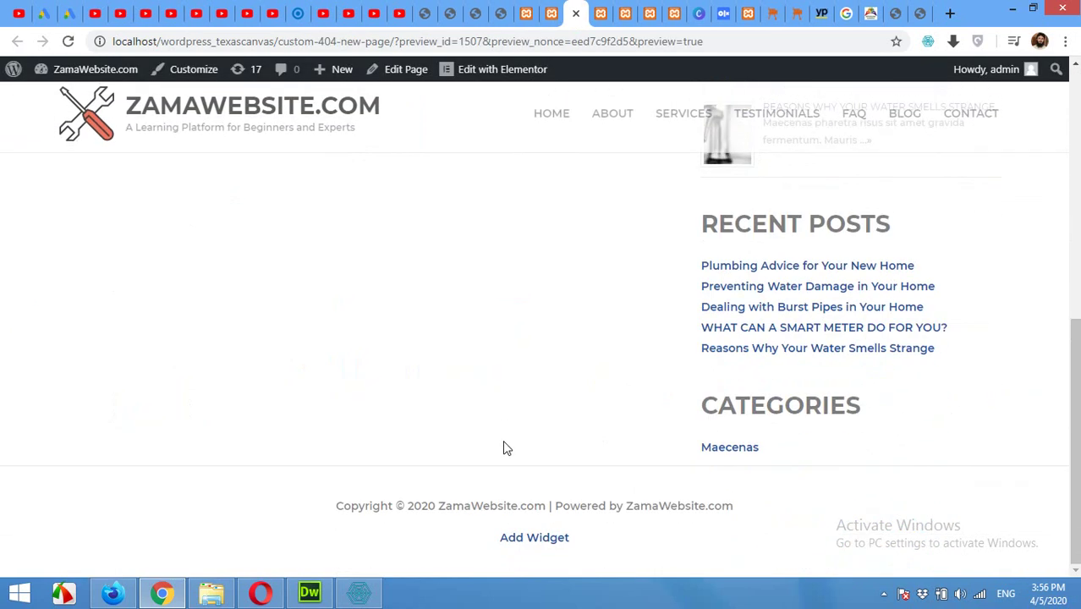
Check the preview, save the 404 page with Update, and return to the WordPress admin.
{"action": "scroll", "coordinate": [501, 439], "scroll_direction": "up", "scroll_amount": 6}
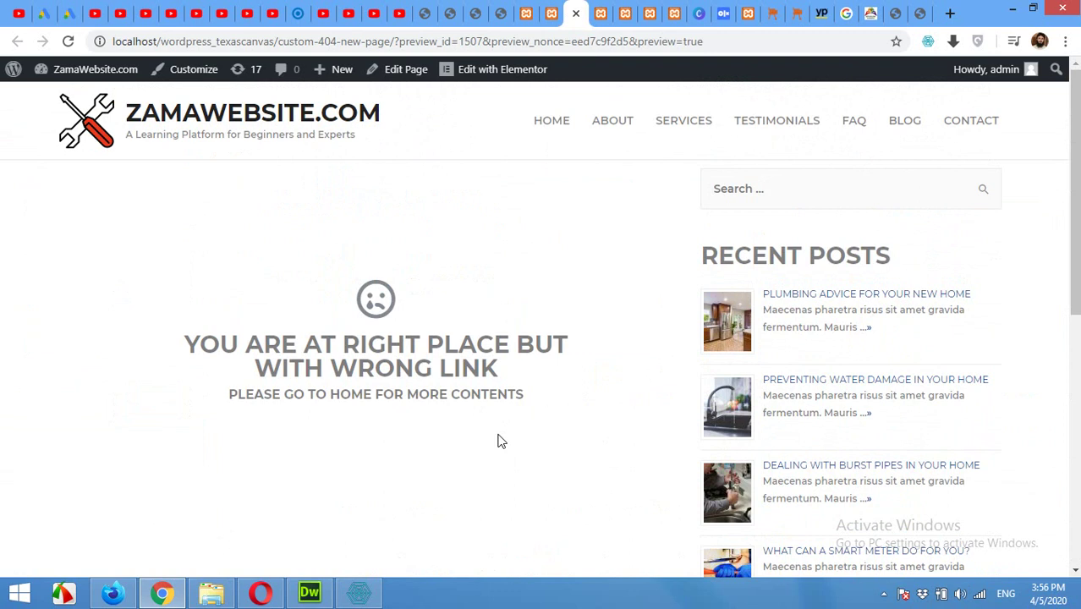
{"action": "left_click", "coordinate": [553, 12]}
{"action": "left_click", "coordinate": [160, 561]}
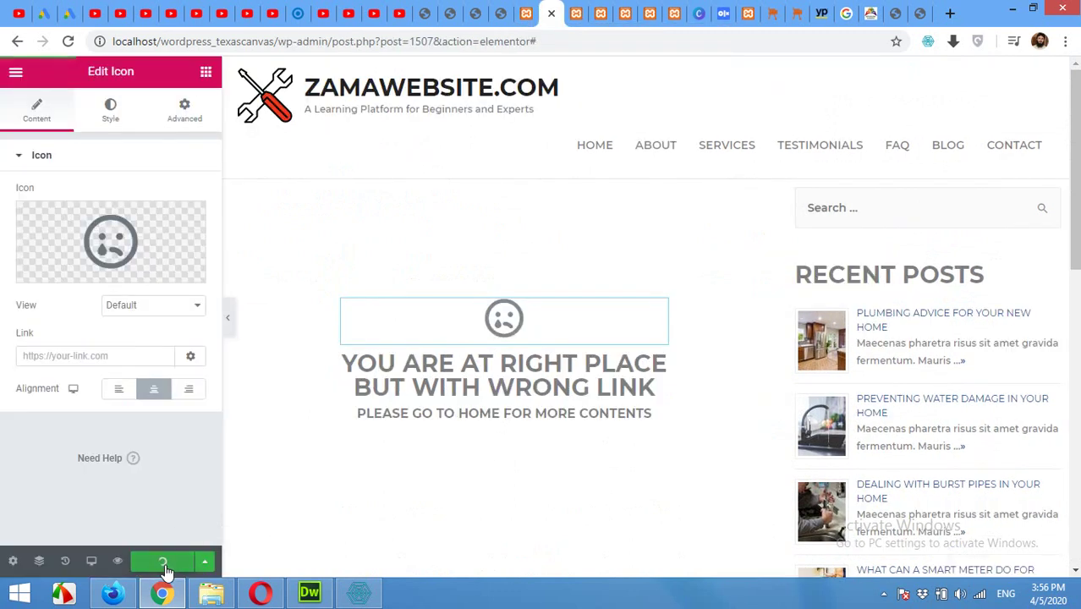
{"action": "left_click", "coordinate": [522, 15]}
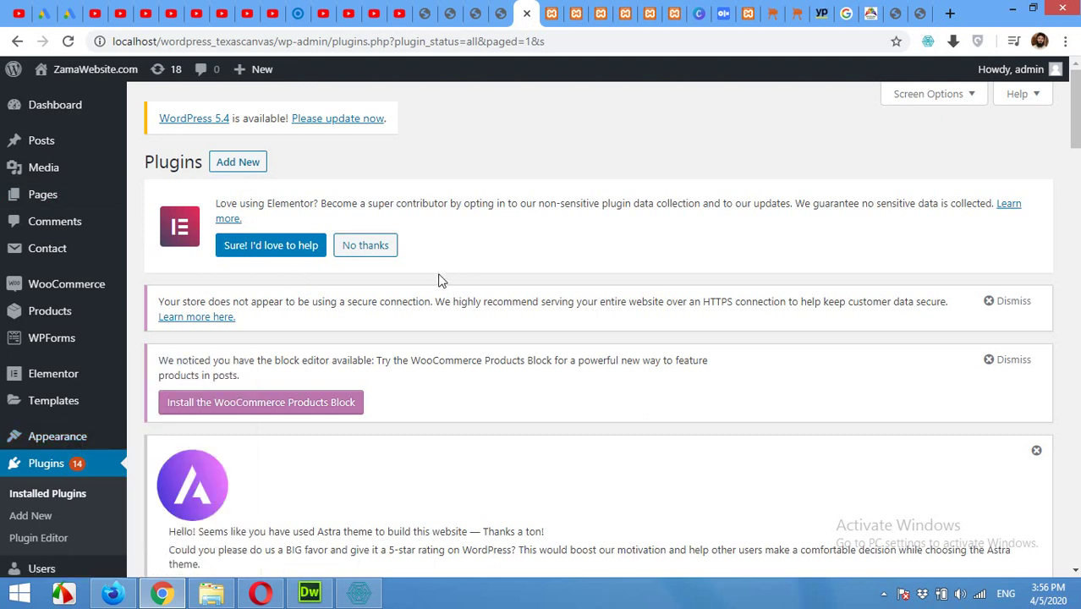
{"action": "mouse_move", "coordinate": [56, 436]}
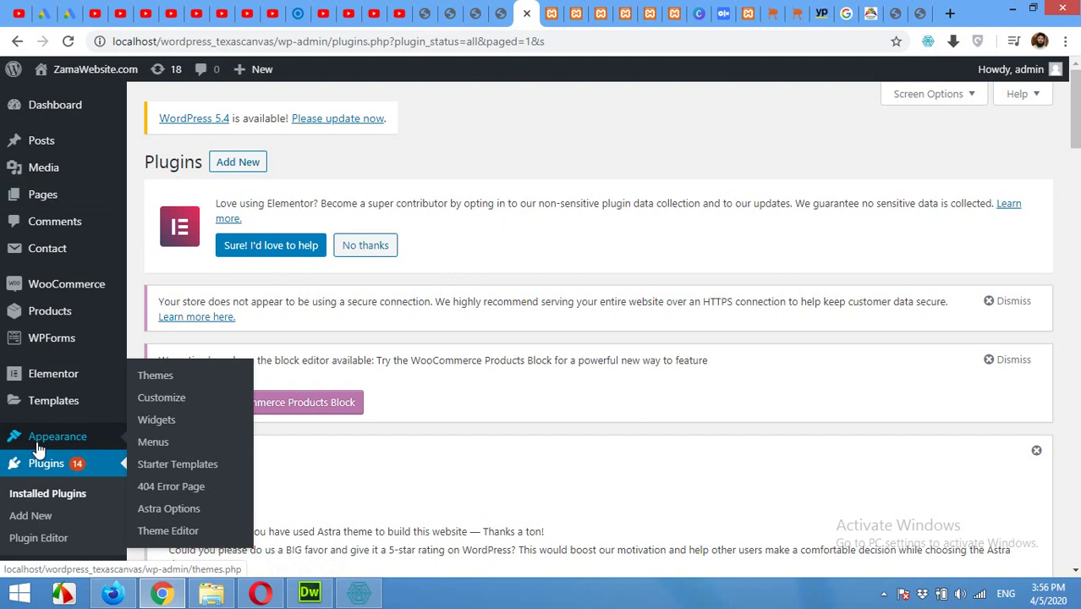
Open the 404 Error Page settings under Appearance.
{"action": "left_click", "coordinate": [171, 492]}
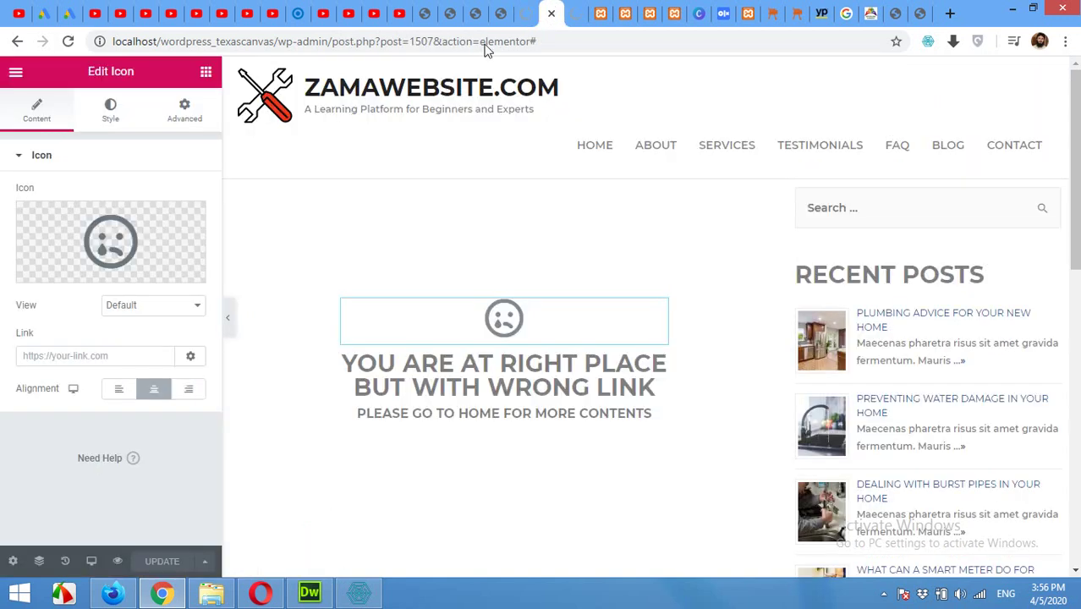
Append 'asdfsdfs' to the site home address to load a broken URL.
{"action": "left_click", "coordinate": [601, 13]}
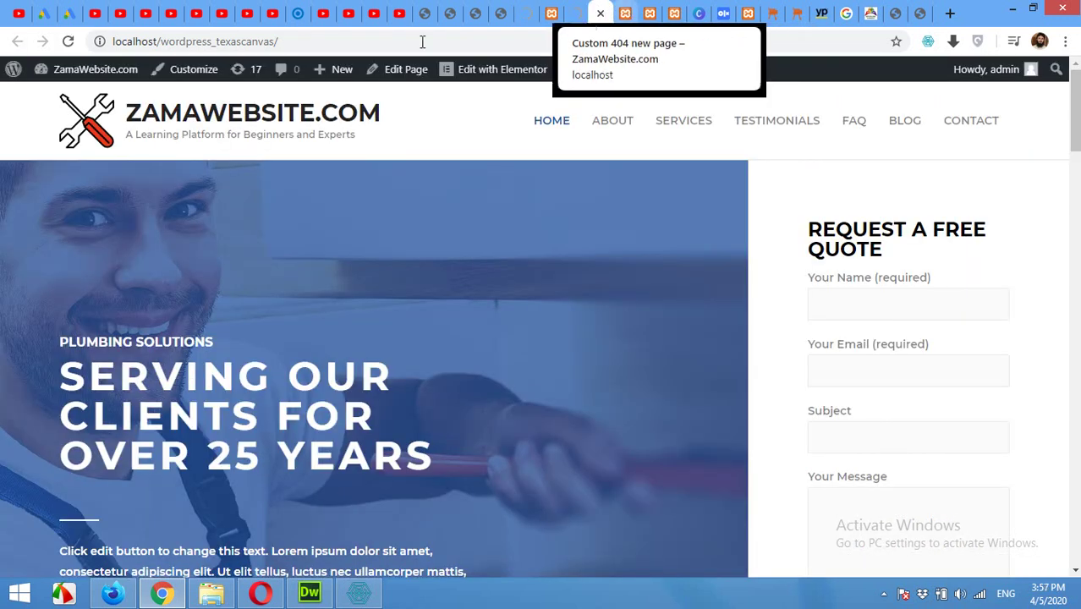
{"action": "left_click", "coordinate": [422, 41]}
{"action": "type", "text": "asdfsd"}
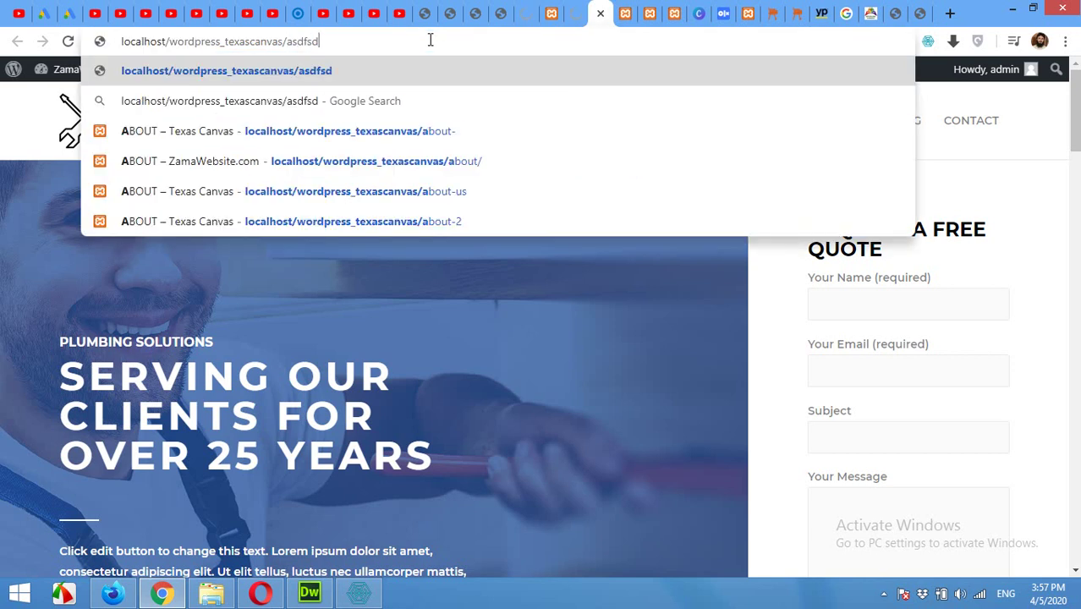
{"action": "type", "text": "fs"}
{"action": "key", "text": "Return"}
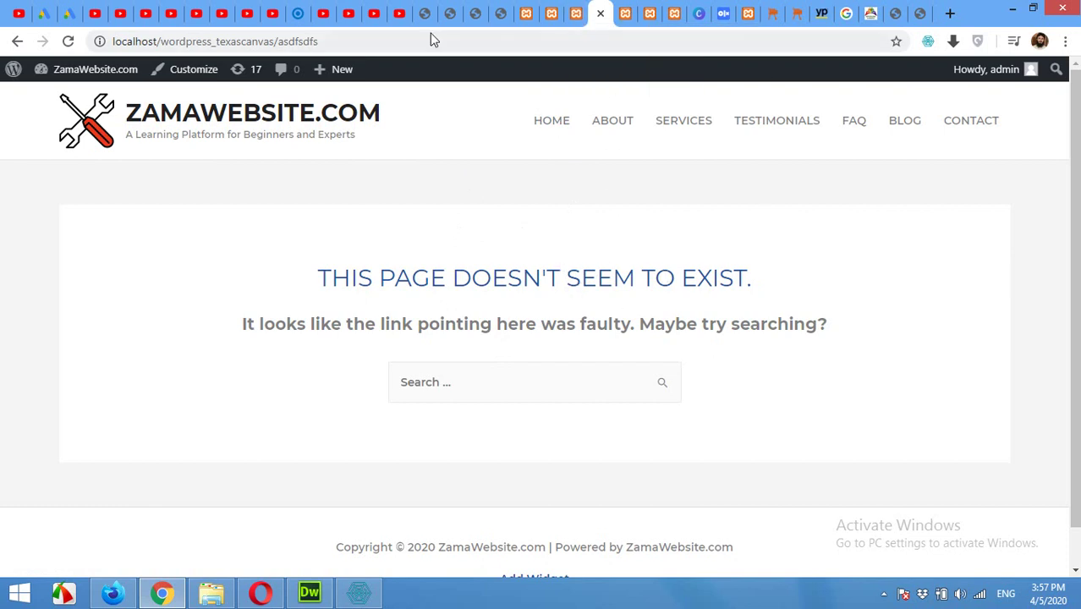
Compare the broken URL's default 404 message with the custom 404 page preview.
{"action": "double_click", "coordinate": [290, 41]}
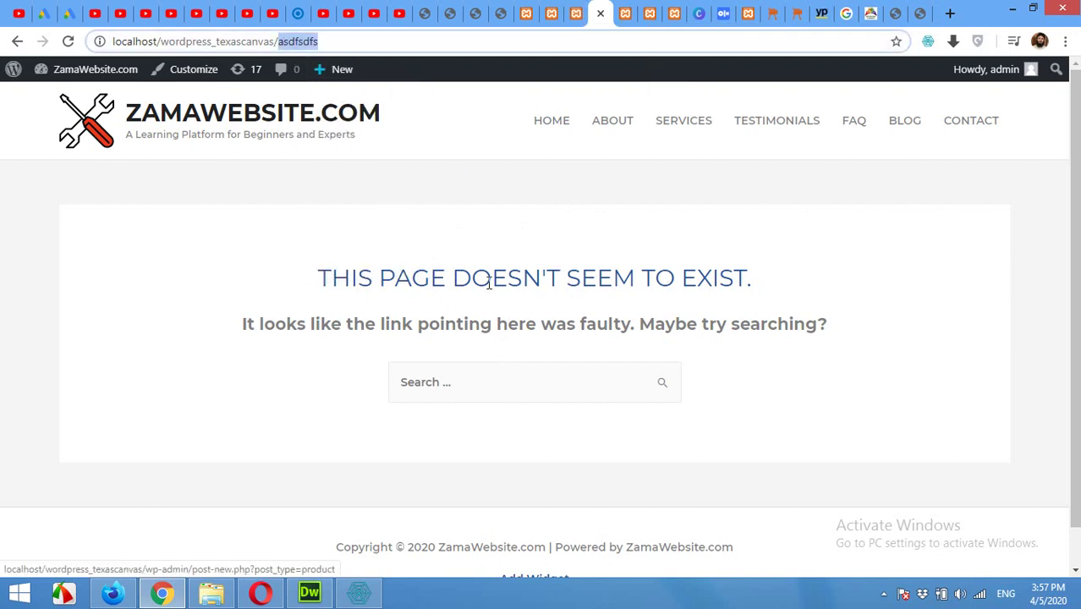
{"action": "left_click", "coordinate": [545, 306]}
{"action": "left_click", "coordinate": [574, 21]}
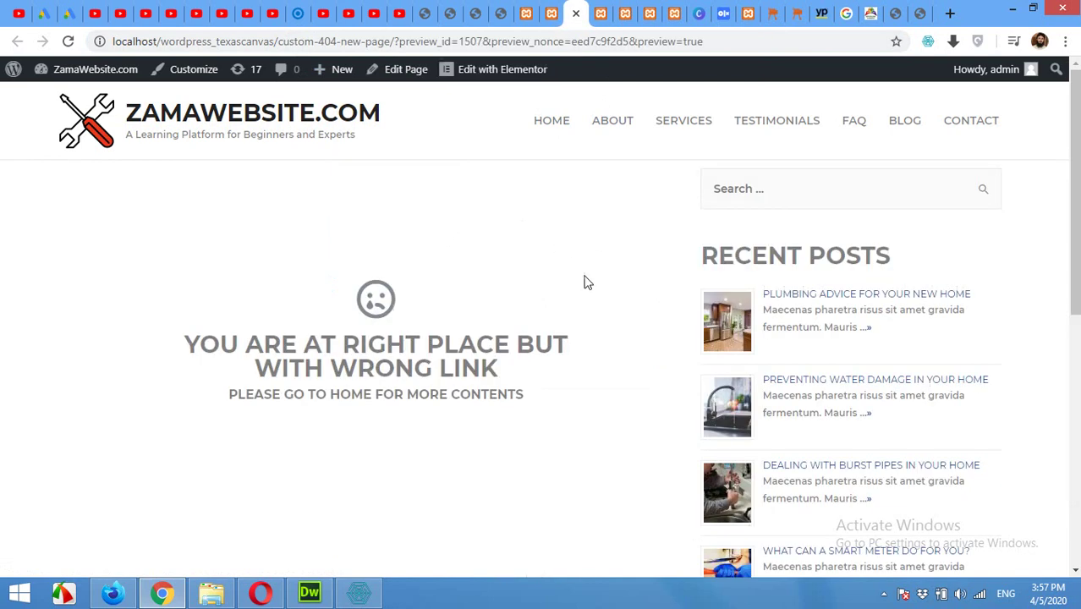
{"action": "left_click", "coordinate": [601, 10]}
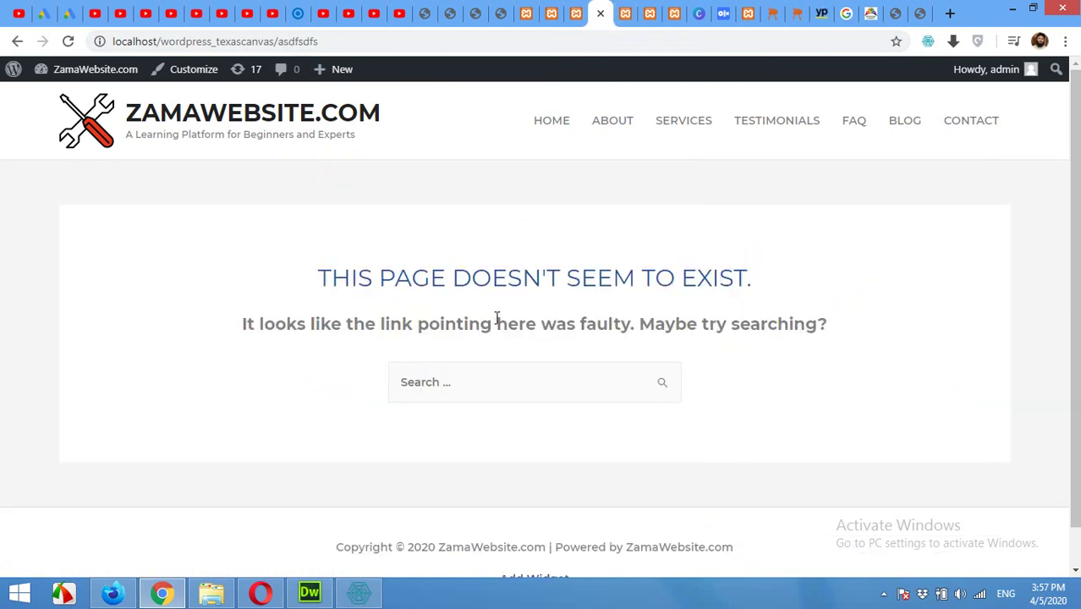
{"action": "left_click", "coordinate": [520, 13]}
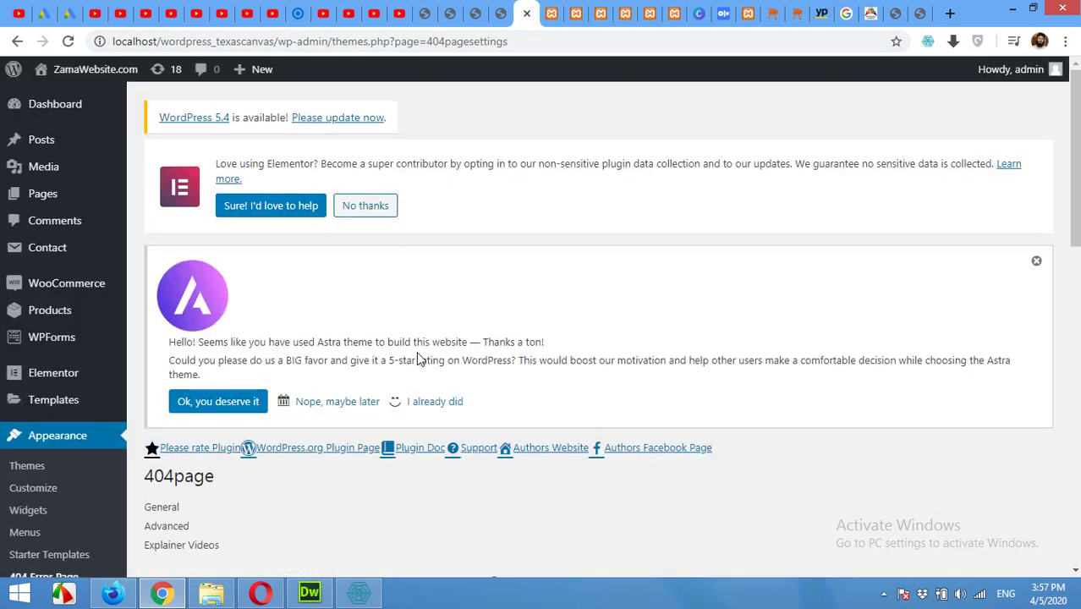
Choose 'Custom 404 new page' as the page displayed for 404 errors and save.
{"action": "scroll", "coordinate": [417, 360], "scroll_direction": "down", "scroll_amount": 2}
{"action": "scroll", "coordinate": [203, 372], "scroll_direction": "down", "scroll_amount": 1}
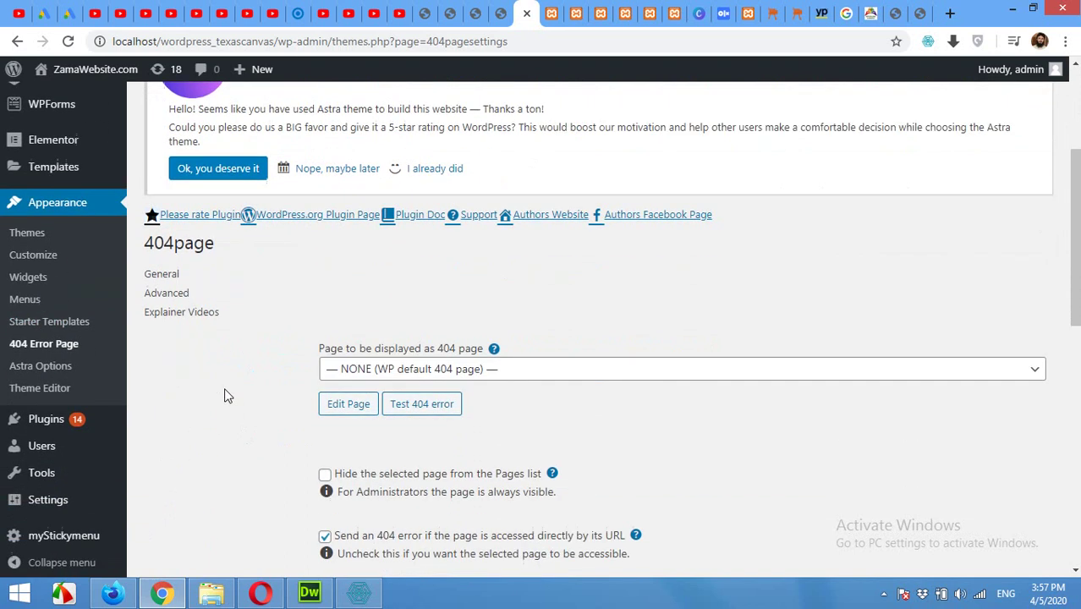
{"action": "left_click", "coordinate": [385, 372]}
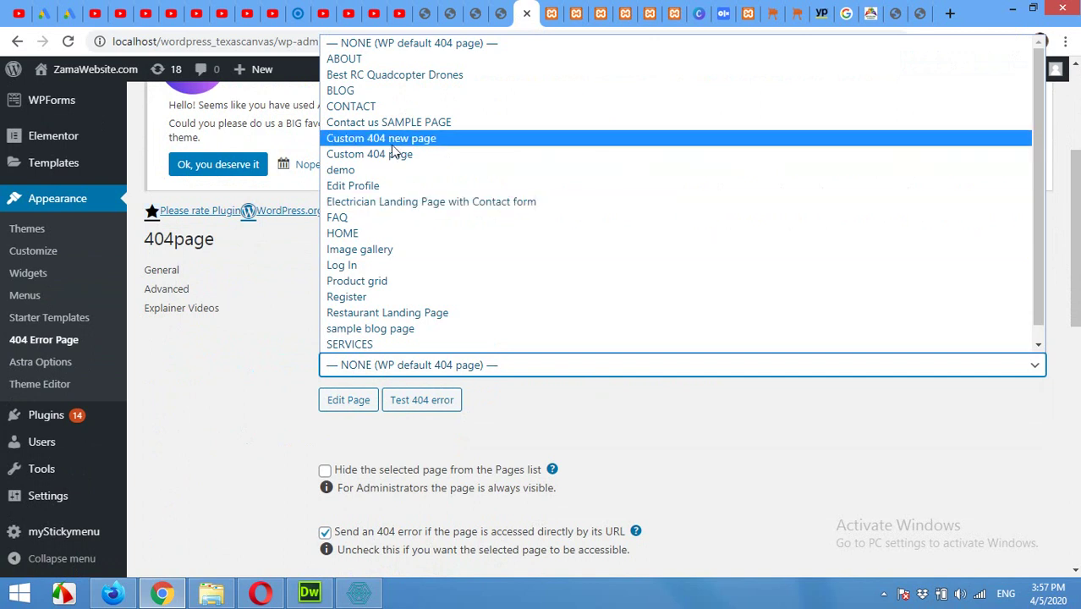
{"action": "scroll", "coordinate": [393, 109], "scroll_direction": "down", "scroll_amount": 1}
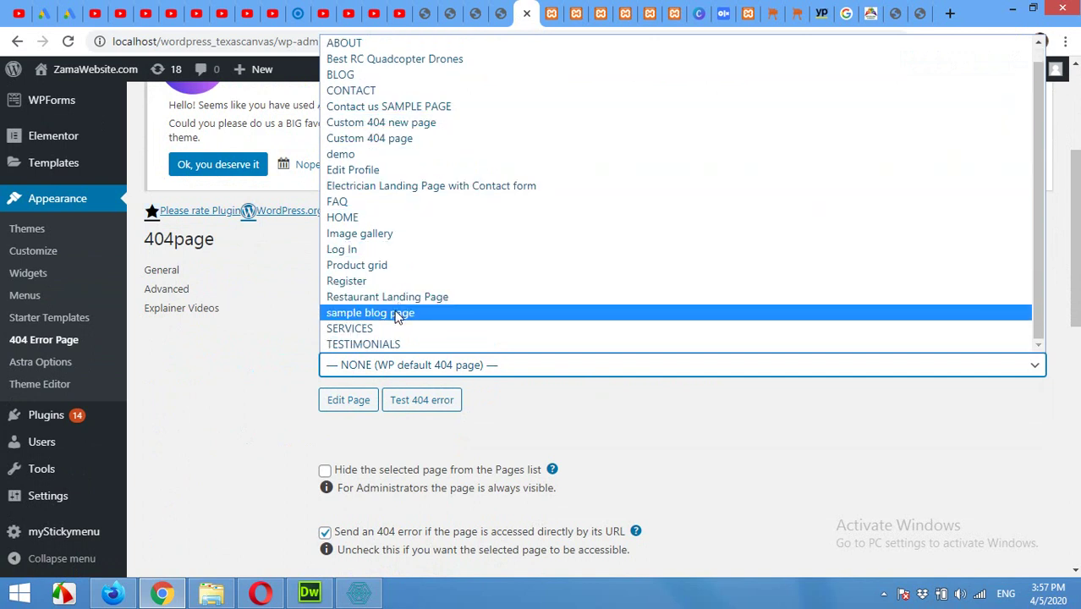
{"action": "left_click", "coordinate": [393, 123]}
{"action": "scroll", "coordinate": [254, 389], "scroll_direction": "down", "scroll_amount": 10}
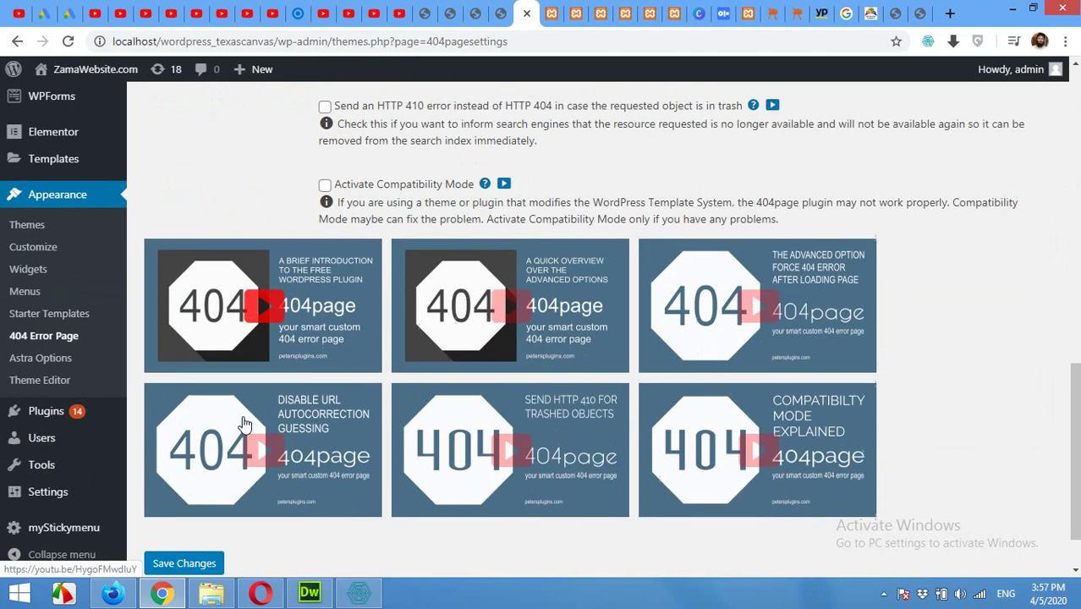
{"action": "left_click", "coordinate": [190, 499]}
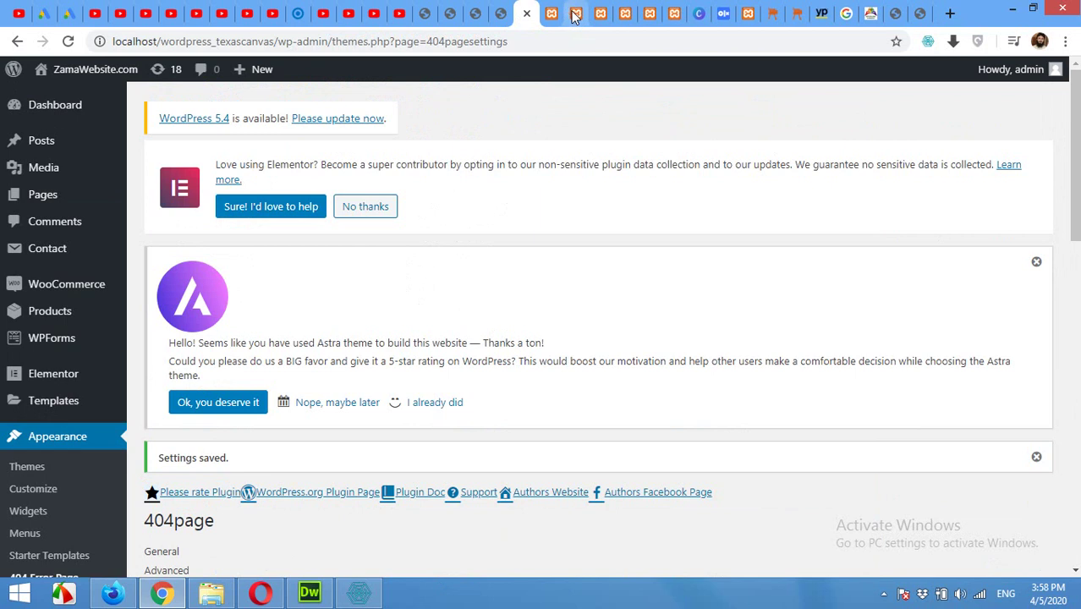
{"action": "left_click", "coordinate": [575, 16]}
Reload the asdfsdfs broken address so it displays the custom 404 page.
{"action": "left_click", "coordinate": [597, 20]}
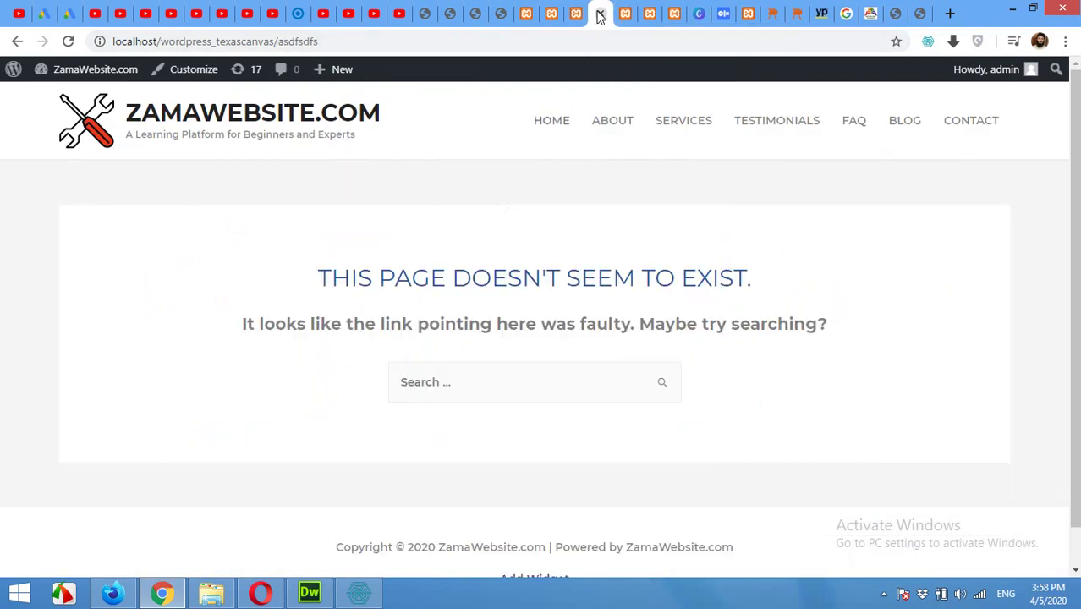
{"action": "left_click", "coordinate": [321, 43]}
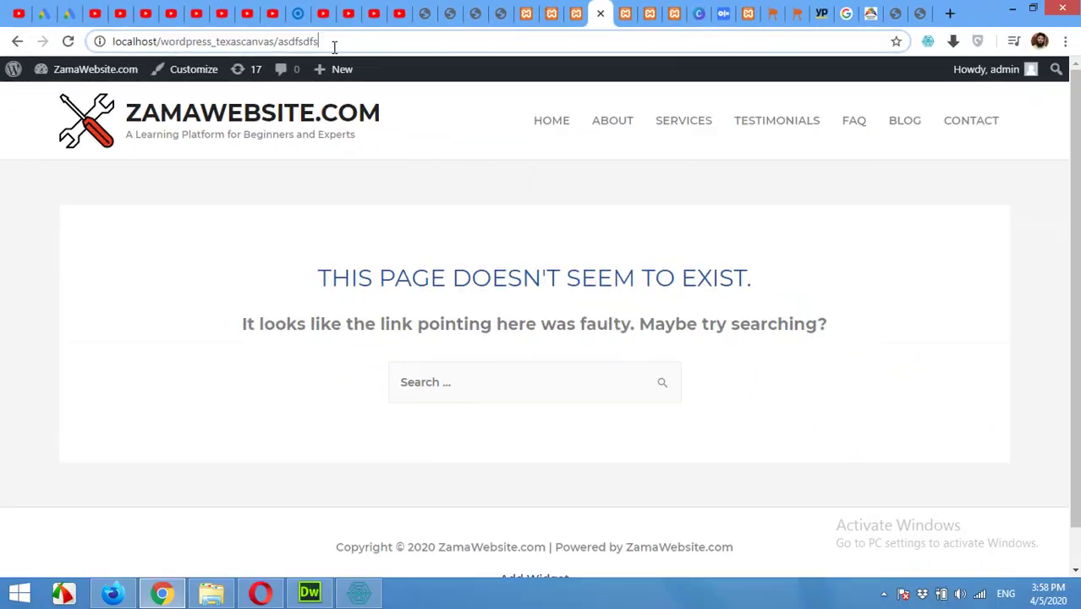
{"action": "left_click", "coordinate": [68, 41]}
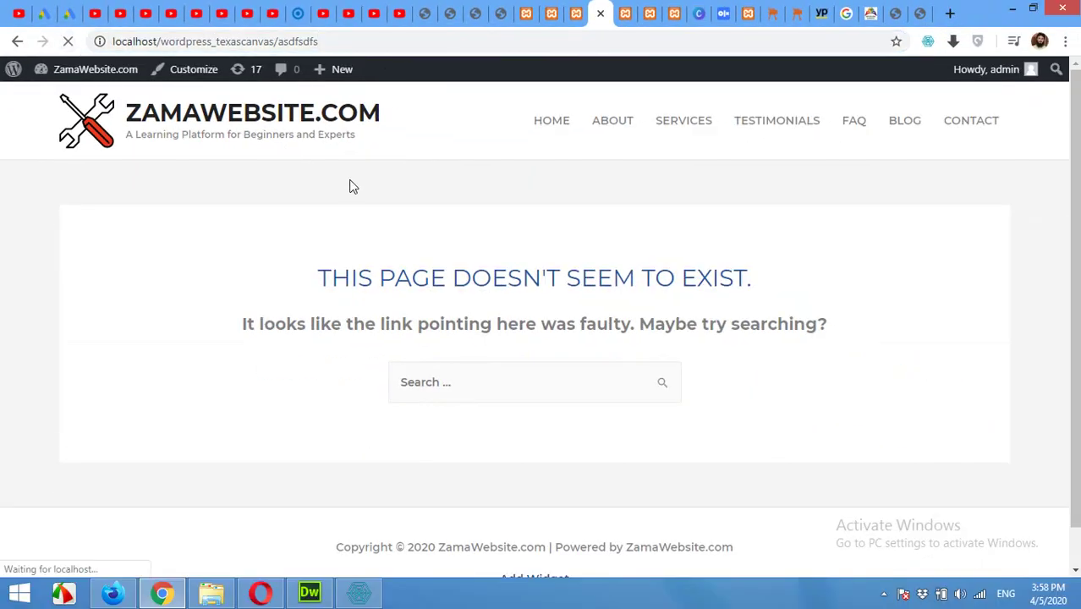
{"action": "scroll", "coordinate": [370, 381], "scroll_direction": "down", "scroll_amount": 3}
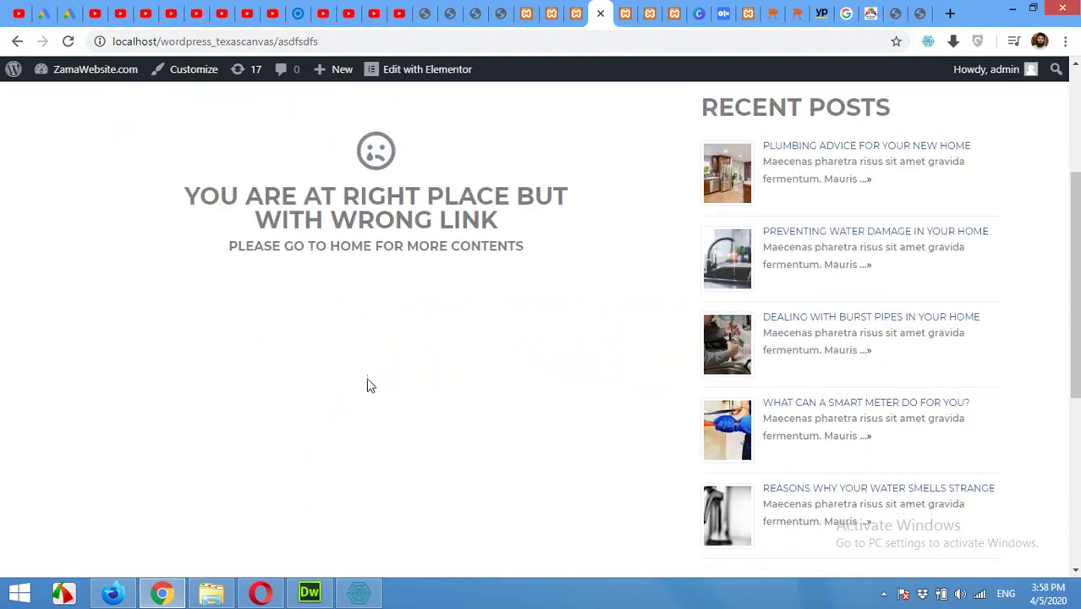
{"action": "scroll", "coordinate": [484, 291], "scroll_direction": "up", "scroll_amount": 2}
{"action": "scroll", "coordinate": [554, 435], "scroll_direction": "up", "scroll_amount": 2}
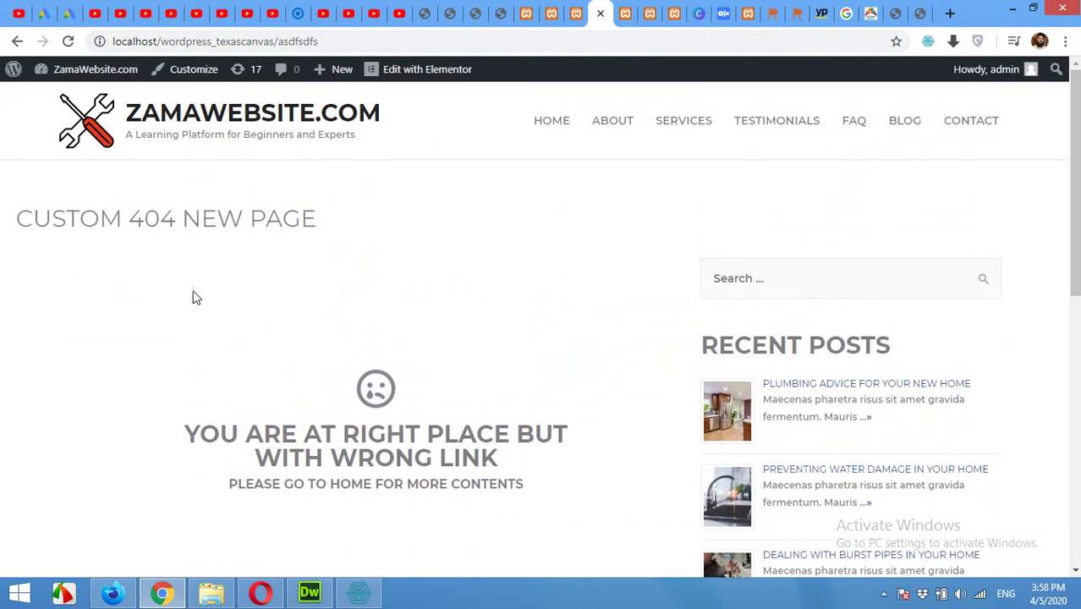
Highlight the CUSTOM 404 NEW PAGE heading to confirm the page title still shows.
{"action": "left_click_drag", "start_coordinate": [19, 219], "coordinate": [330, 231]}
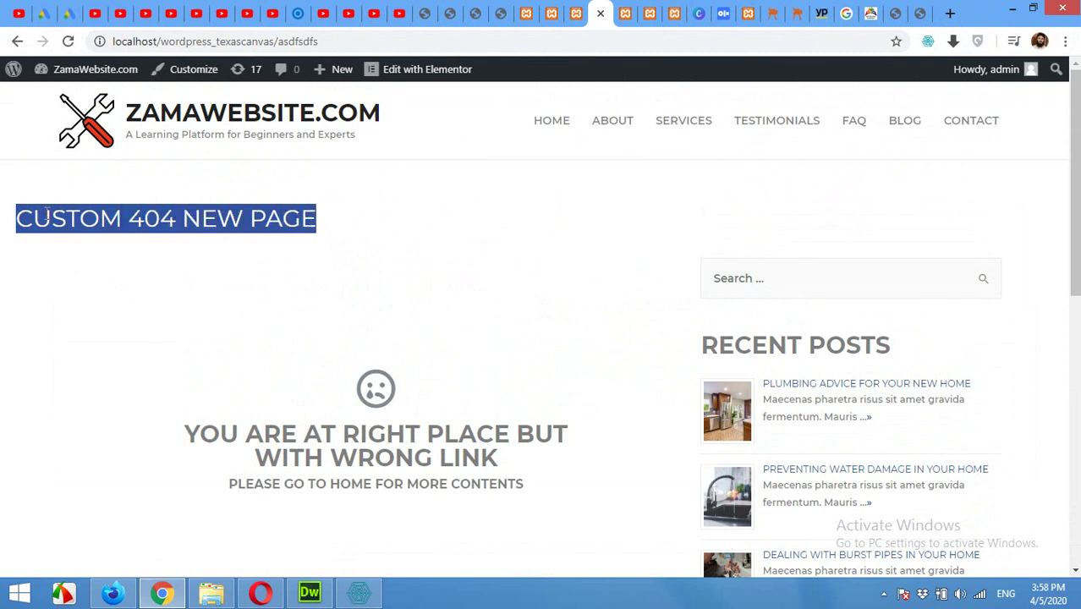
{"action": "left_click", "coordinate": [308, 280]}
{"action": "left_click_drag", "start_coordinate": [318, 223], "coordinate": [25, 219]}
{"action": "left_click", "coordinate": [252, 303]}
{"action": "scroll", "coordinate": [597, 348], "scroll_direction": "down", "scroll_amount": 1}
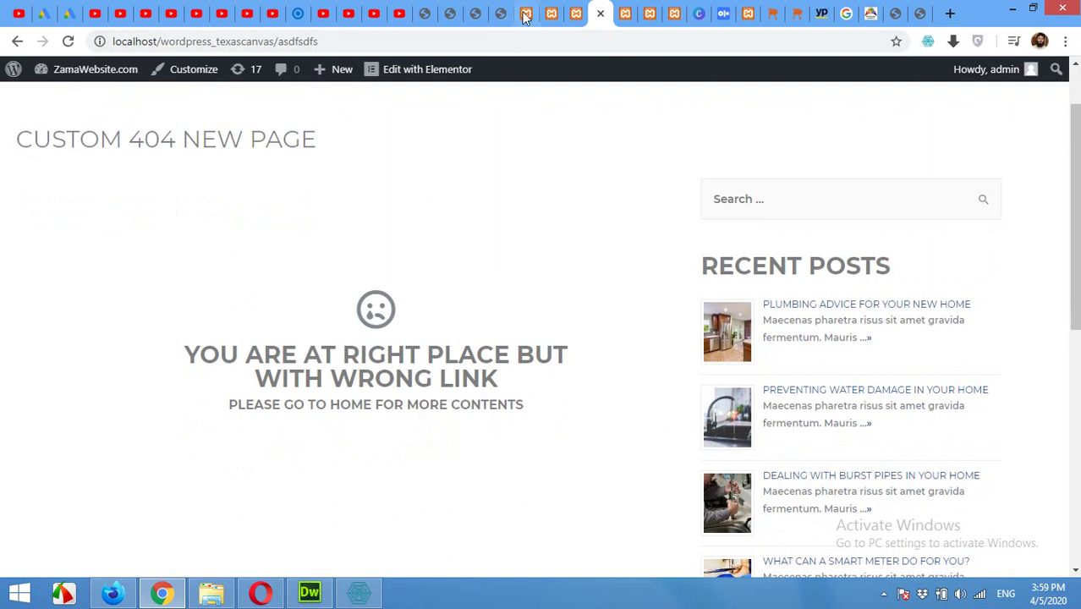
Open the 404 page editor in a new tab, delete the CUSTOM 404 NEW PAGE title, and update.
{"action": "left_click", "coordinate": [552, 14]}
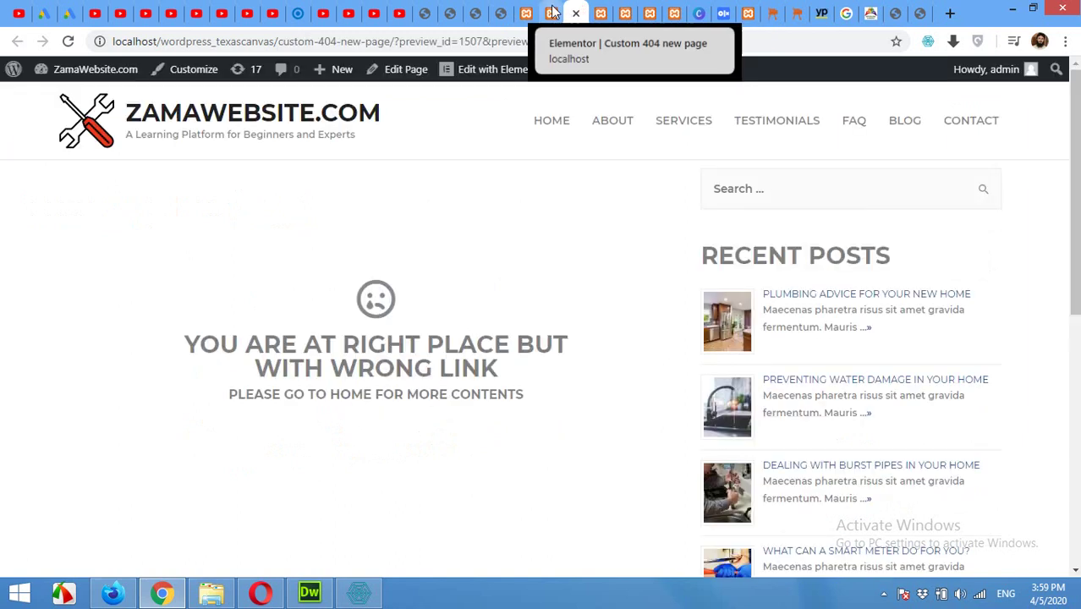
{"action": "right_click", "coordinate": [397, 77]}
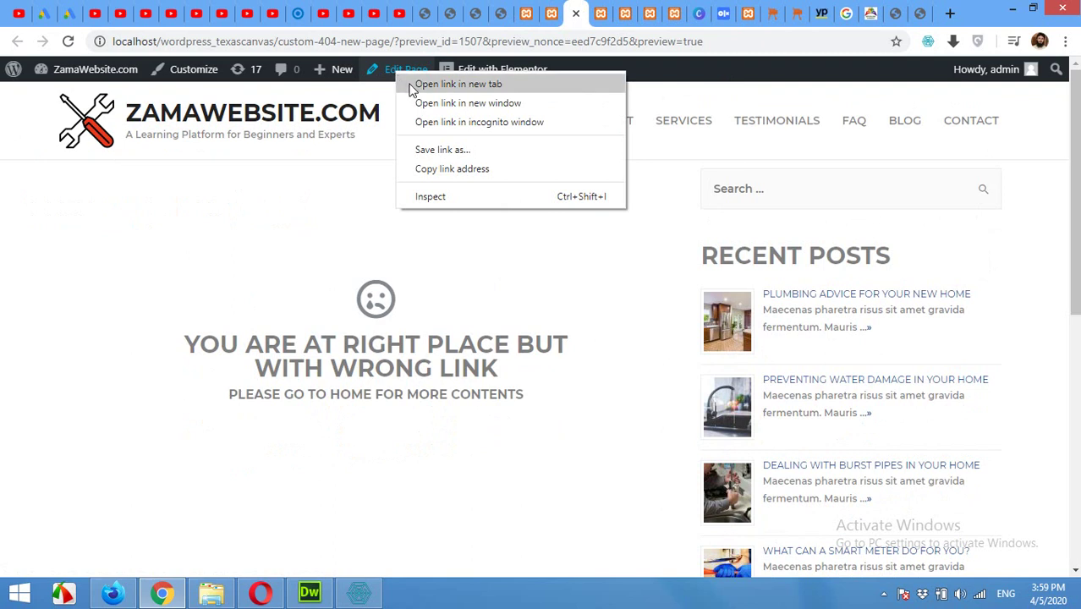
{"action": "left_click", "coordinate": [448, 85]}
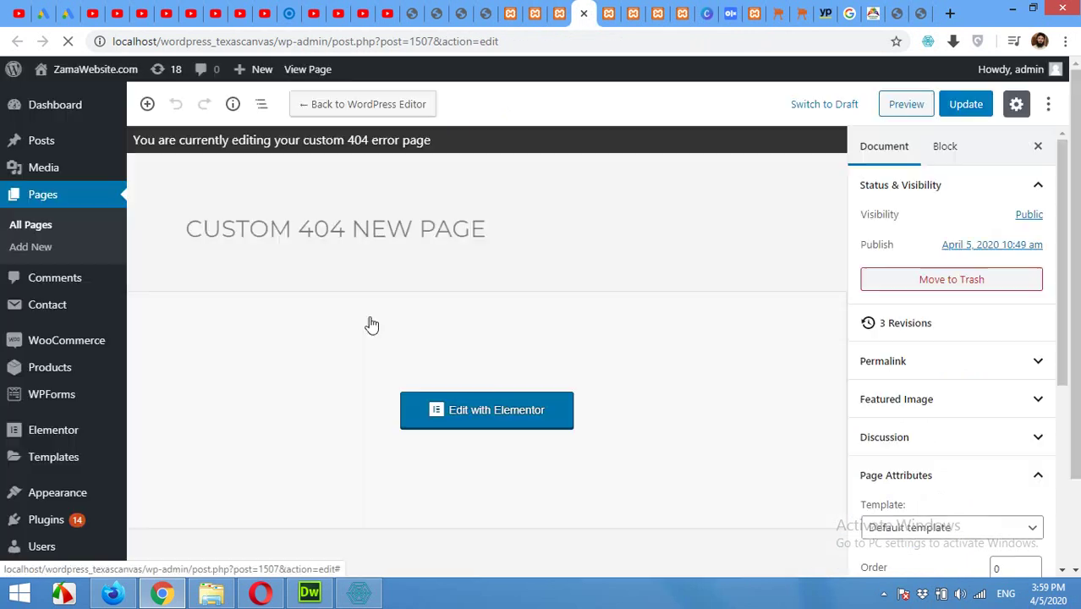
{"action": "left_click", "coordinate": [421, 230]}
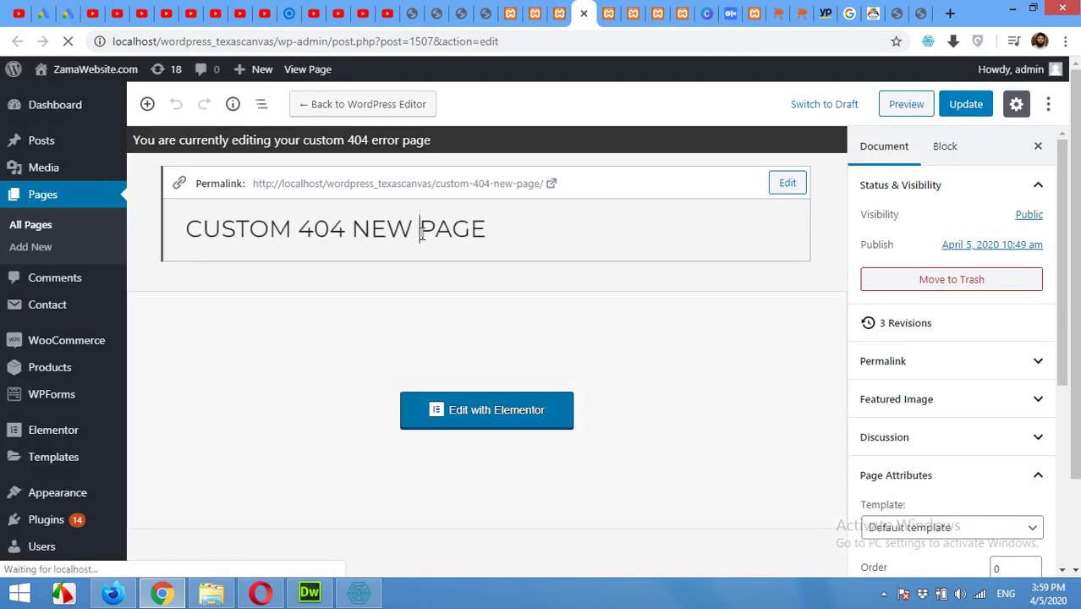
{"action": "left_click_drag", "start_coordinate": [485, 228], "coordinate": [178, 236]}
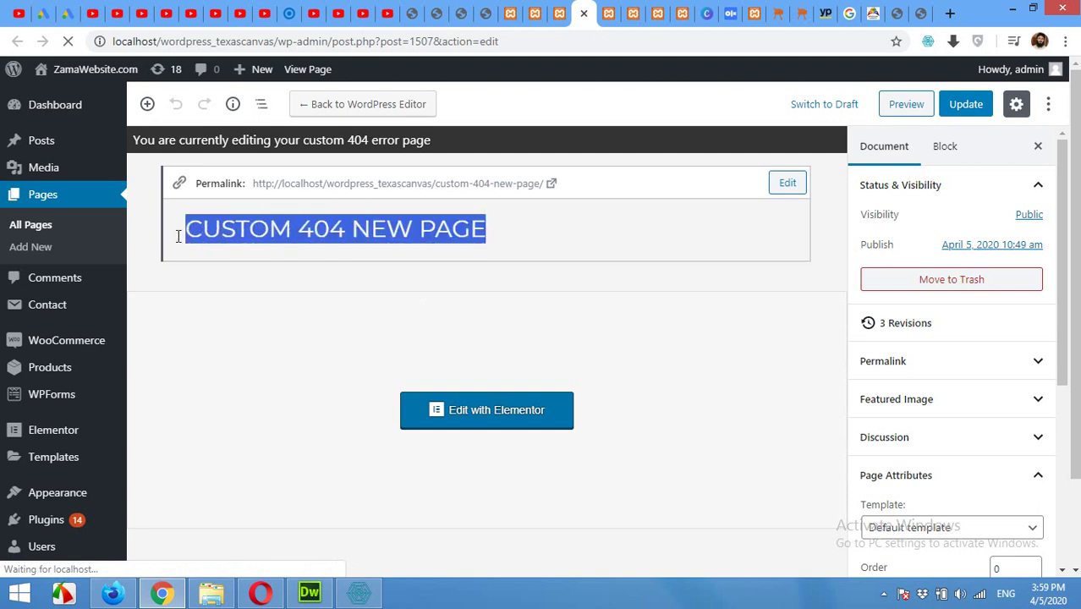
{"action": "key", "text": "BackSpace"}
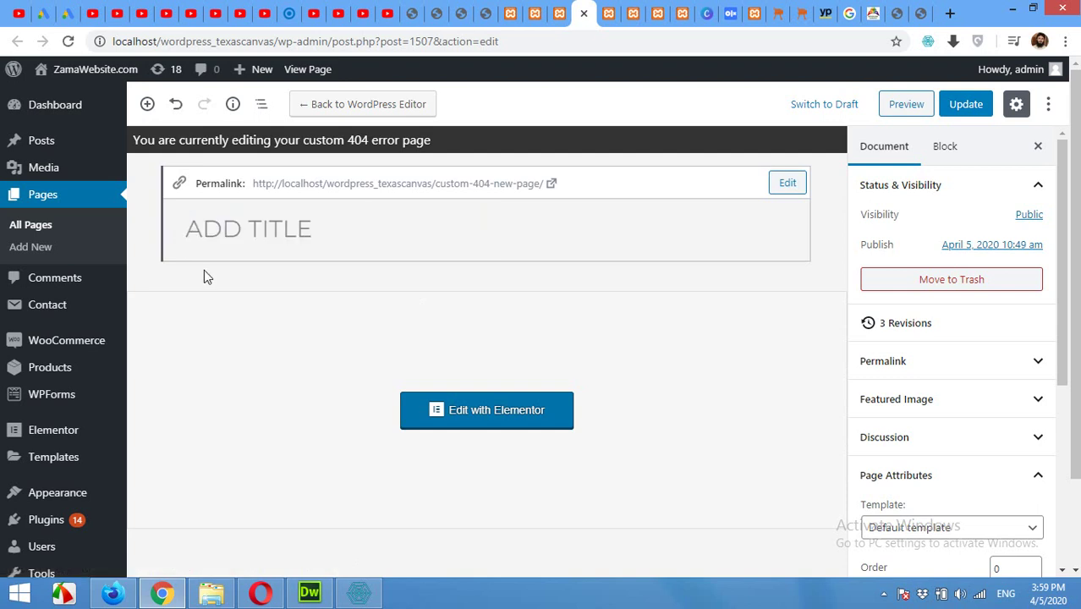
{"action": "left_click", "coordinate": [966, 106]}
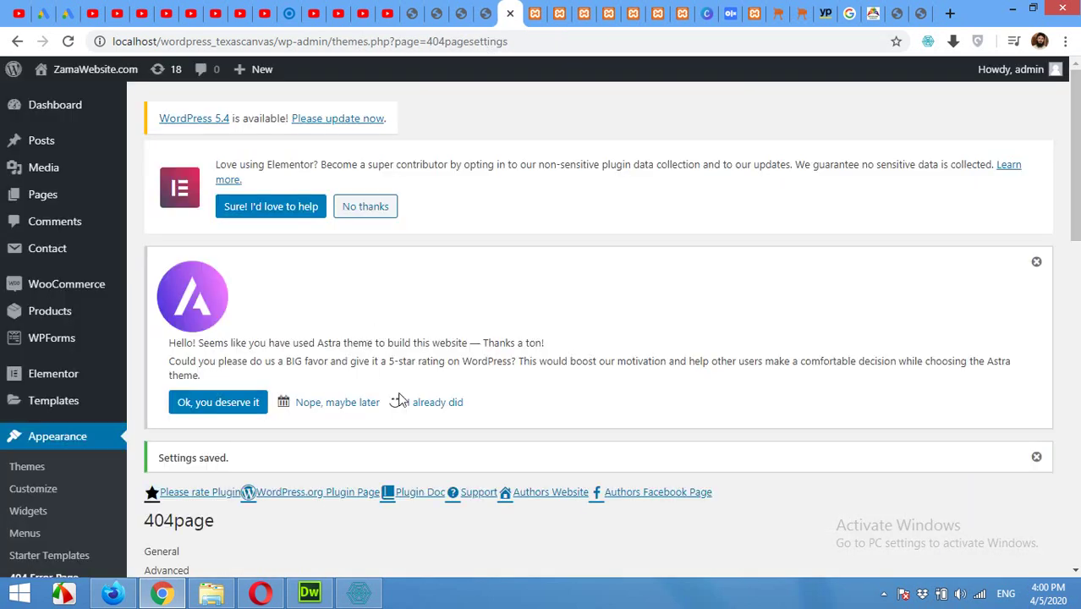
Confirm 'Custom 404 new page' is still selected in the 404 page dropdown, unchanged.
{"action": "scroll", "coordinate": [357, 405], "scroll_direction": "down", "scroll_amount": 3}
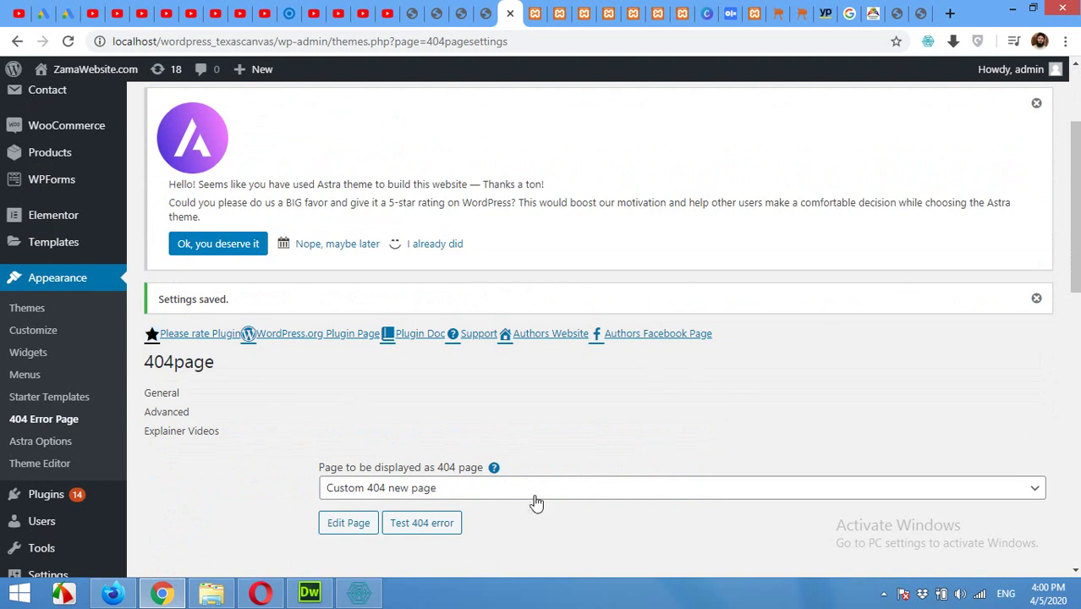
{"action": "scroll", "coordinate": [496, 500], "scroll_direction": "down", "scroll_amount": 2}
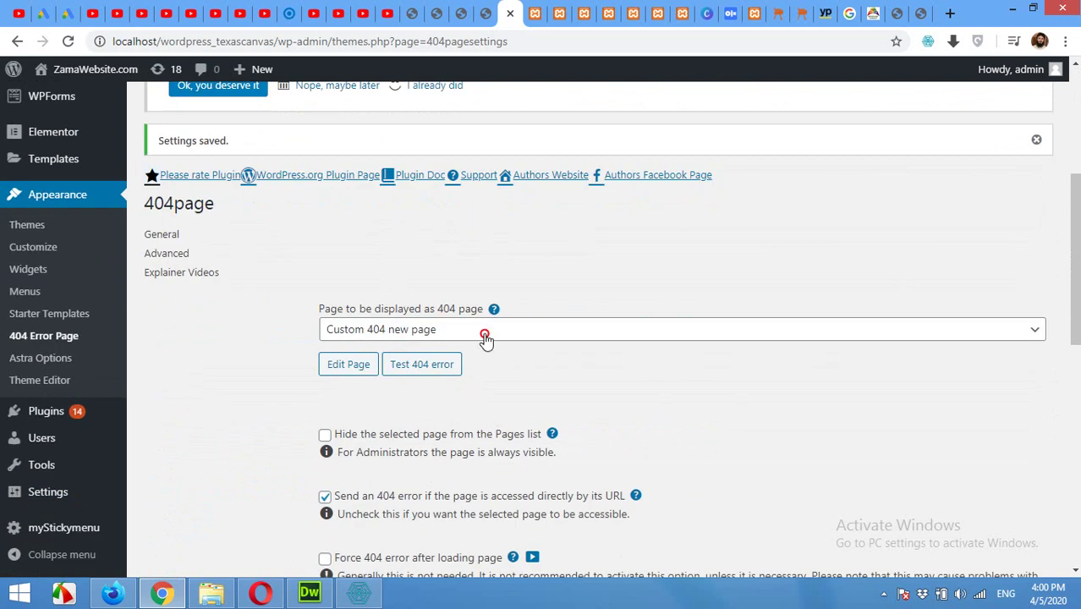
{"action": "left_click", "coordinate": [486, 337]}
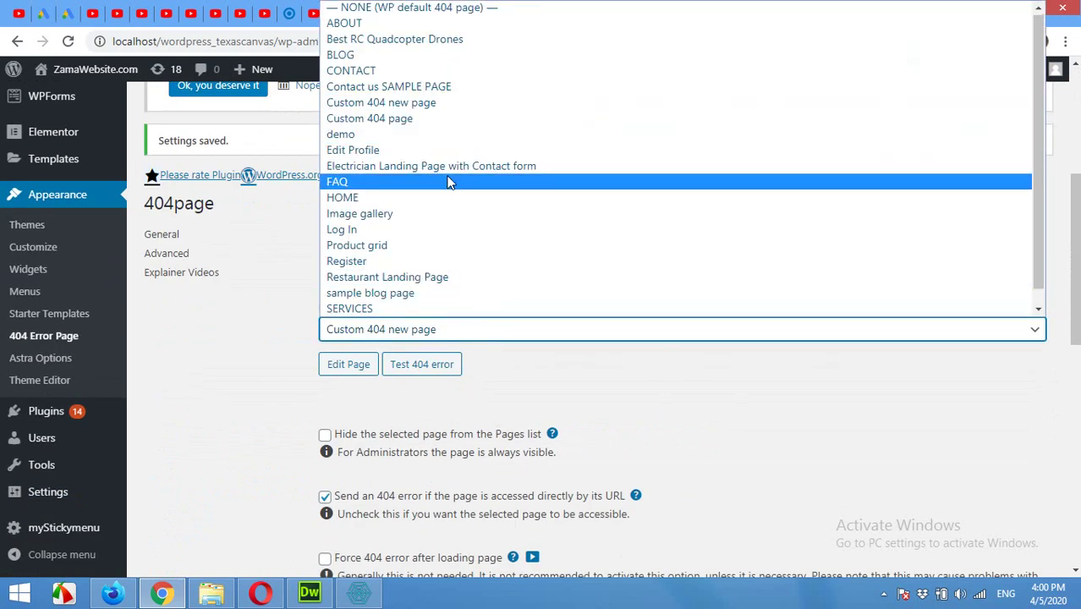
{"action": "left_click", "coordinate": [266, 355]}
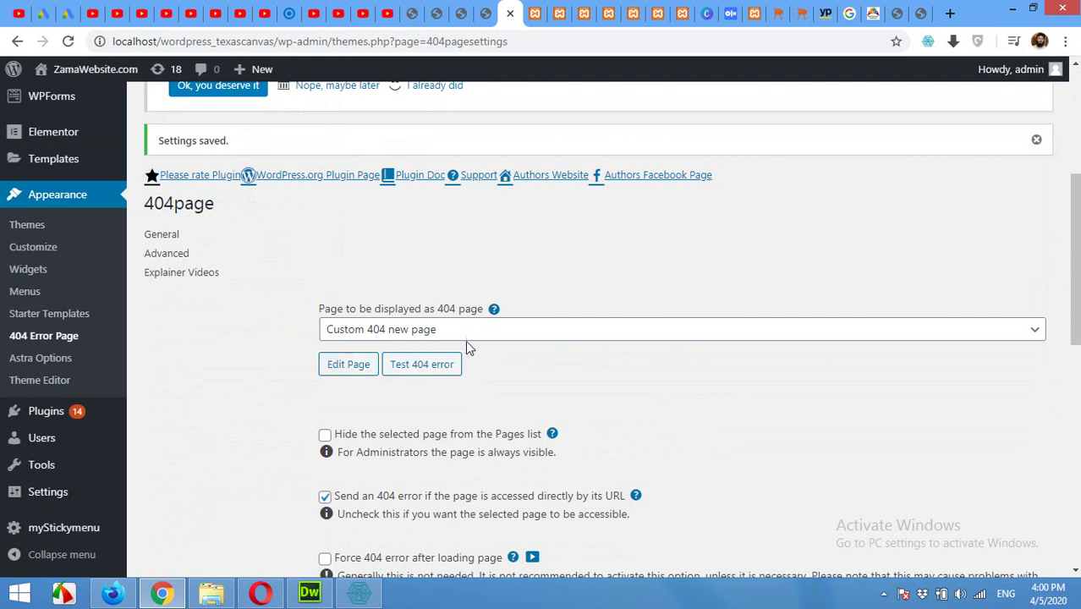
{"action": "scroll", "coordinate": [263, 410], "scroll_direction": "up", "scroll_amount": 1}
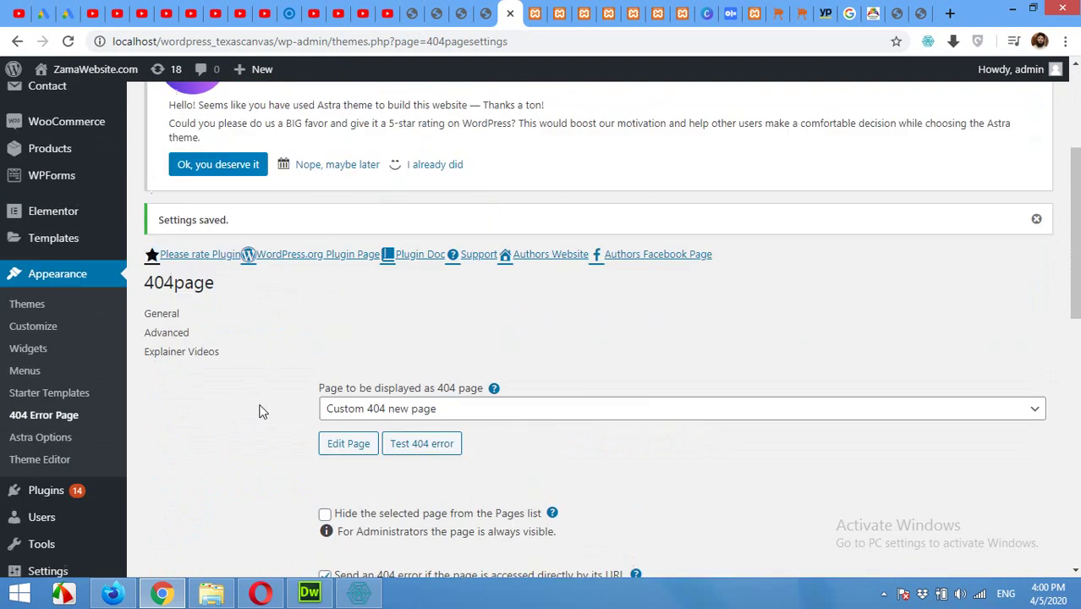
{"action": "scroll", "coordinate": [241, 440], "scroll_direction": "up", "scroll_amount": 2}
Replace the broken URL ending with 'kjkjkladjsfl;' and load the untitled custom 404 page.
{"action": "left_click", "coordinate": [558, 13]}
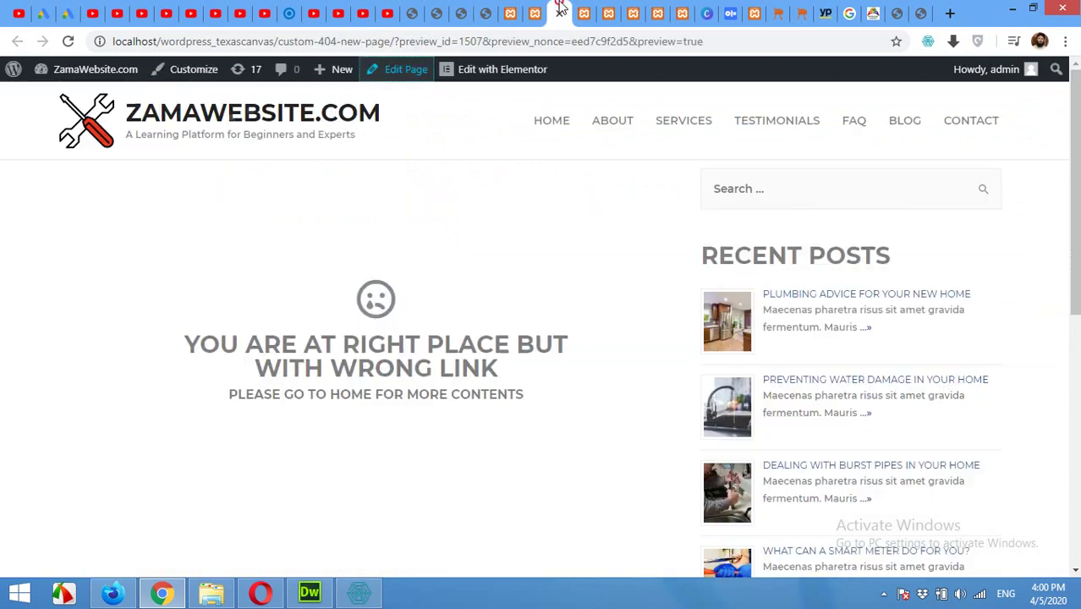
{"action": "left_click", "coordinate": [583, 14]}
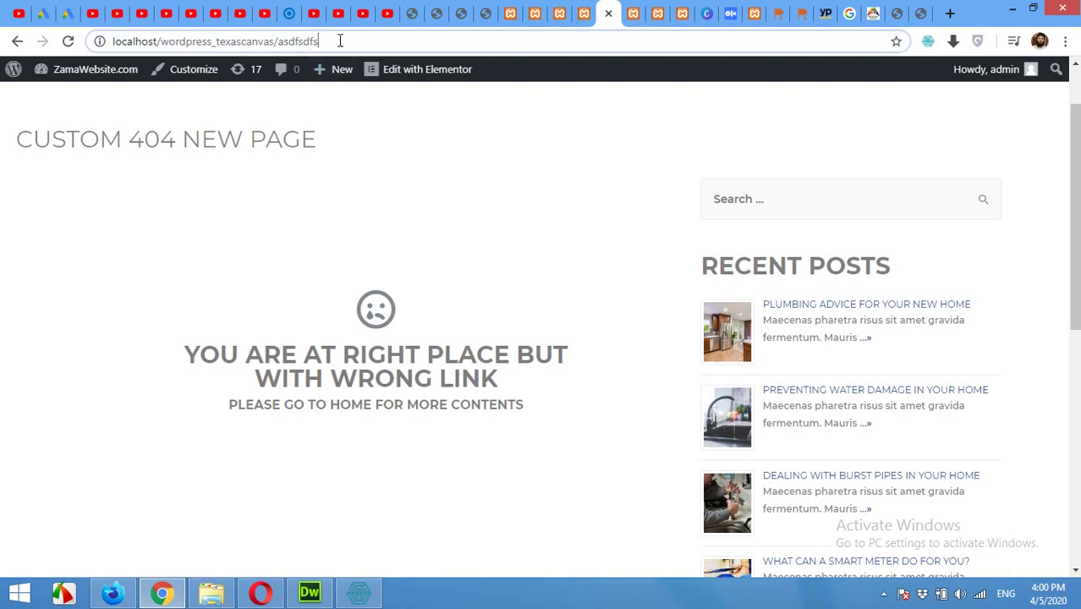
{"action": "left_click_drag", "start_coordinate": [321, 42], "coordinate": [277, 42]}
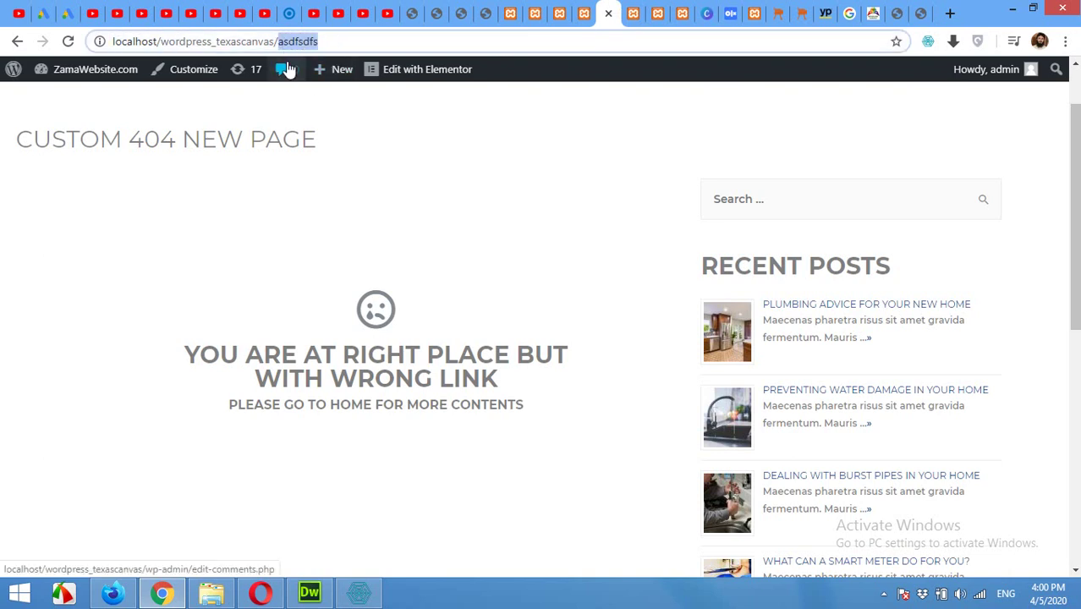
{"action": "type", "text": "kjkjkladjsfl;"}
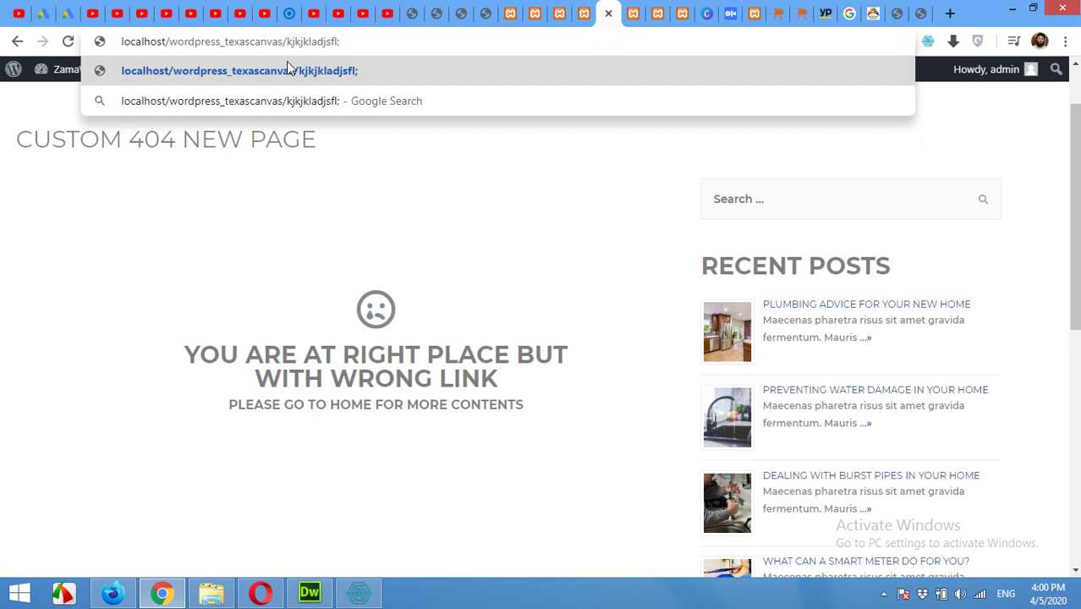
{"action": "key", "text": "Return"}
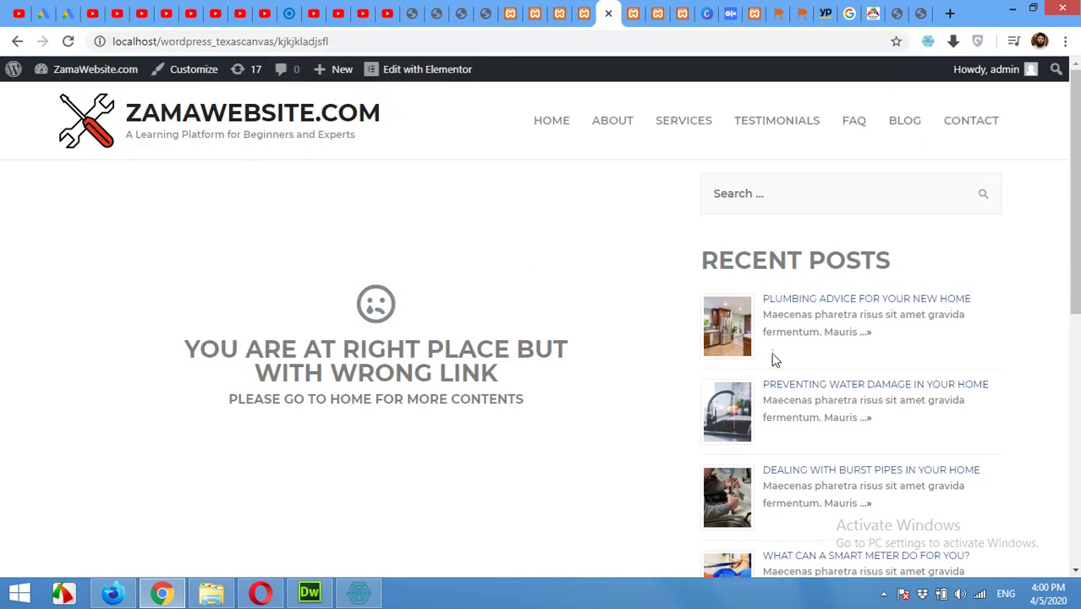
{"action": "scroll", "coordinate": [719, 423], "scroll_direction": "down", "scroll_amount": 5}
{"action": "scroll", "coordinate": [660, 478], "scroll_direction": "up", "scroll_amount": 5}
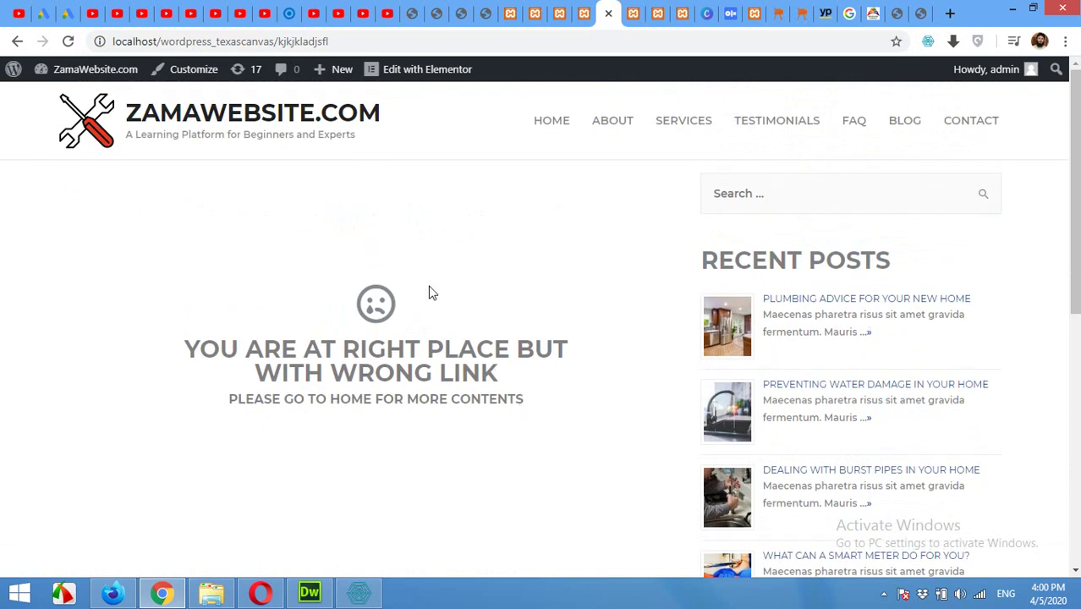